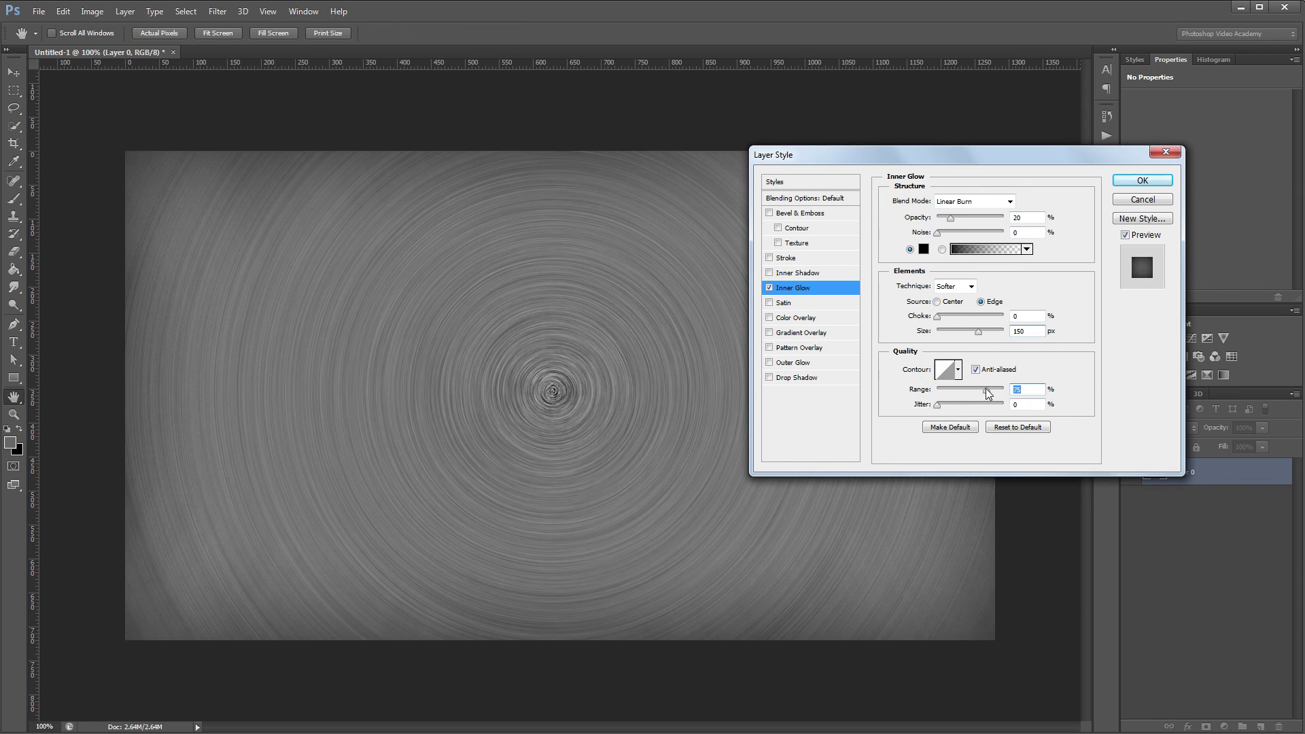
Preview the finished effect's Gradient Overlay and gradient stop colours in the Layer Style dialog.
left_click(784, 334)
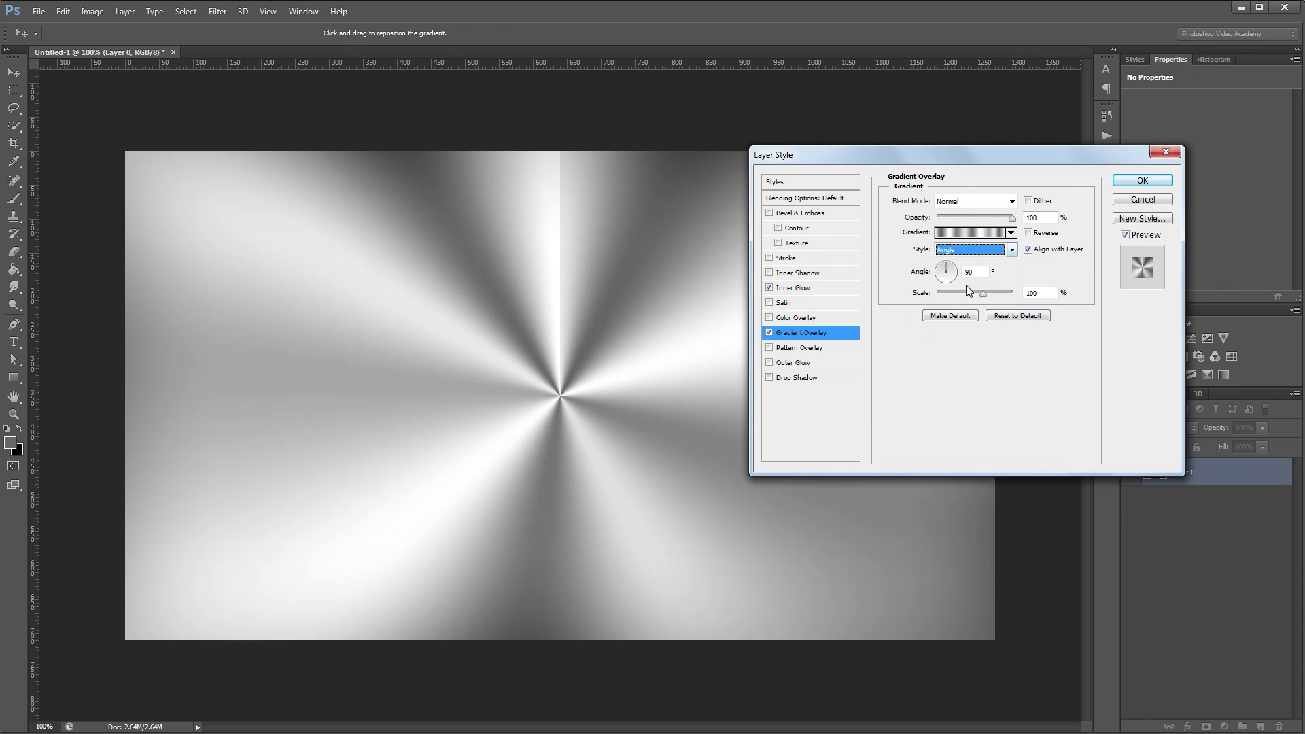
left_click(969, 233)
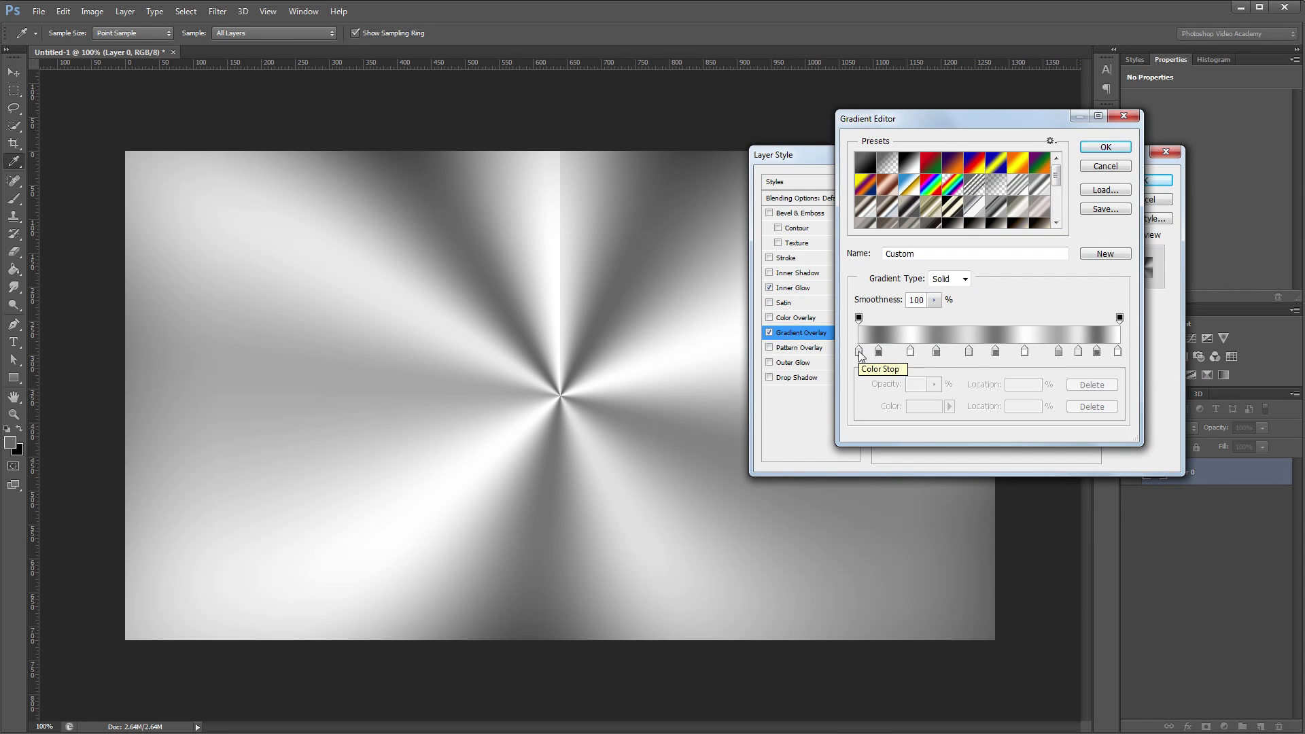
double_click(860, 352)
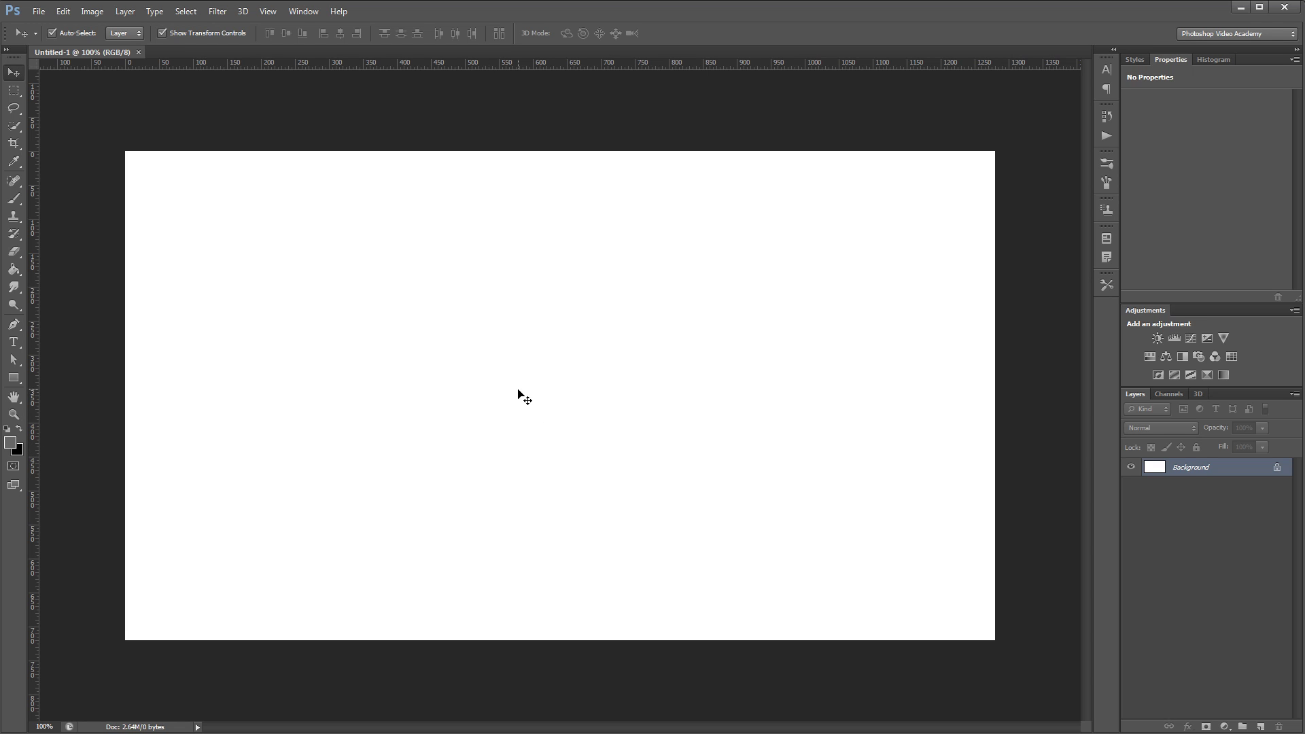
Set the foreground colour to #666666 and fill the white canvas with it using the Paint Bucket.
left_click(10, 443)
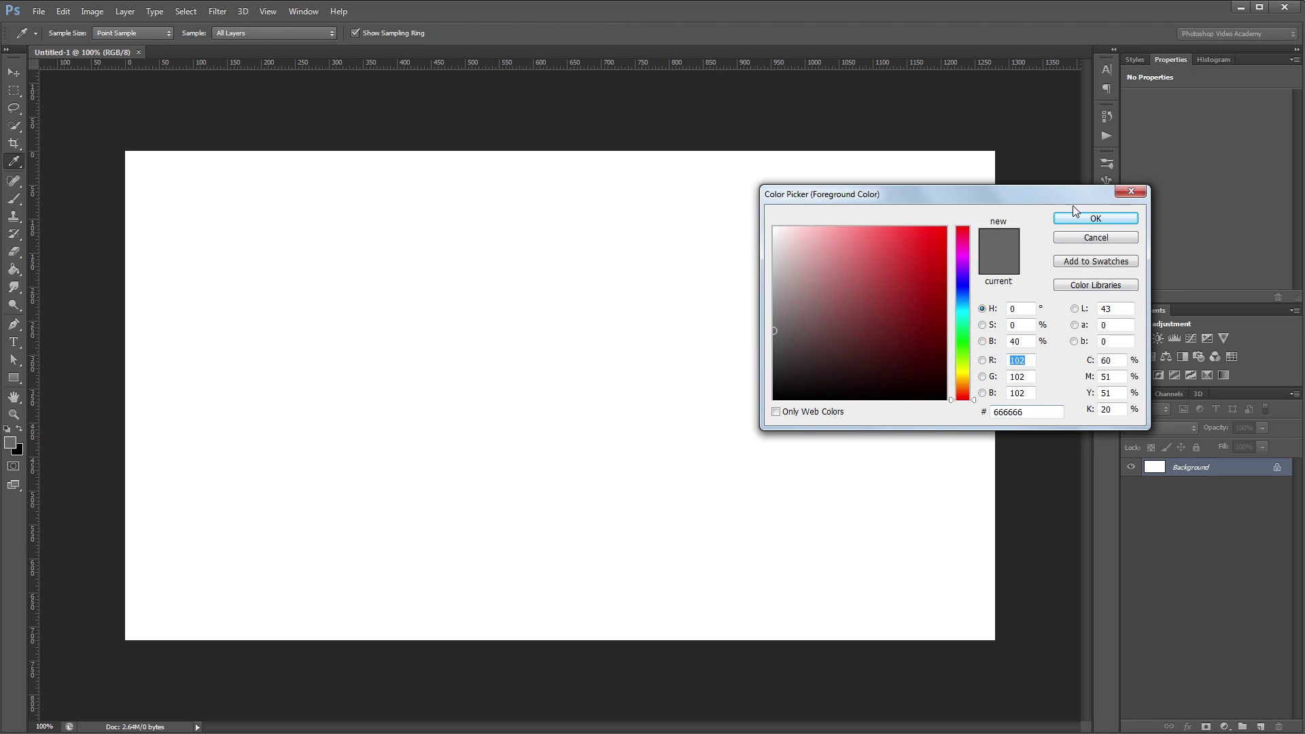
left_click(1096, 219)
left_click(12, 271)
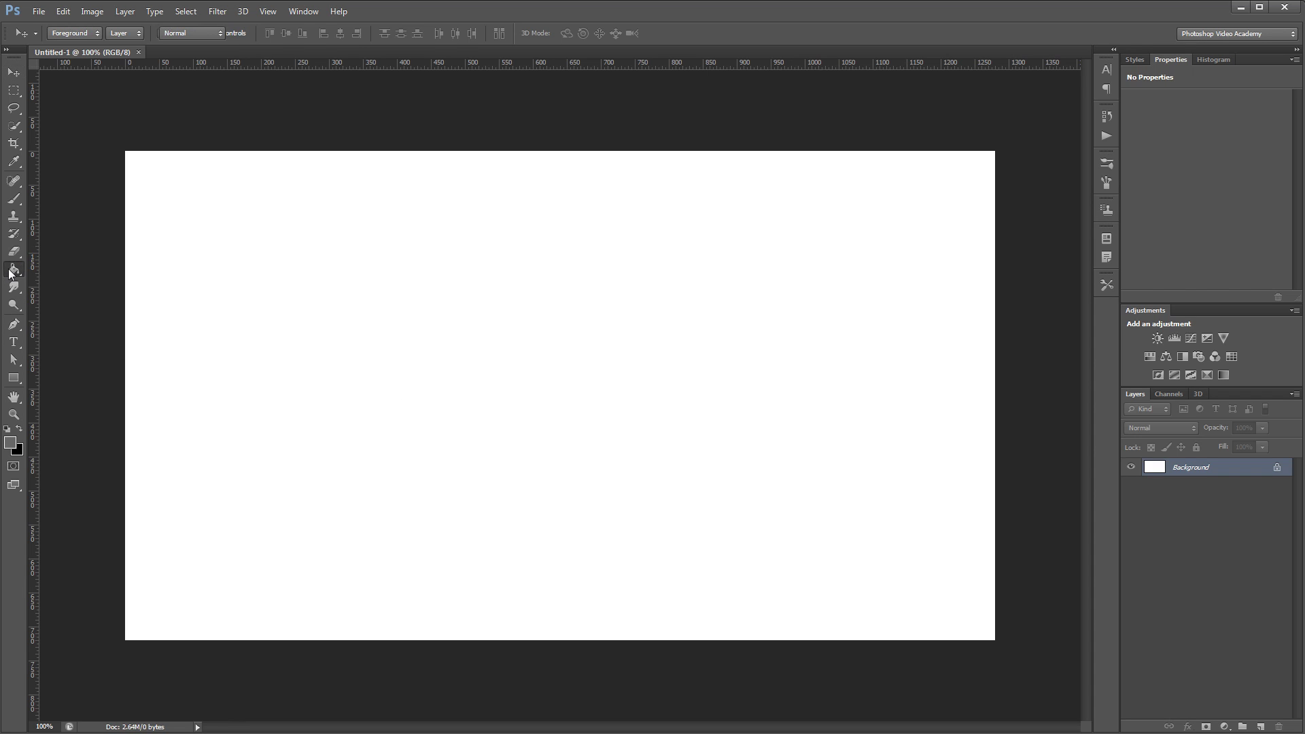
left_click(472, 350)
Apply Add Noise at 100% amount, Gaussian, Monochromatic to the grey canvas.
key("v")
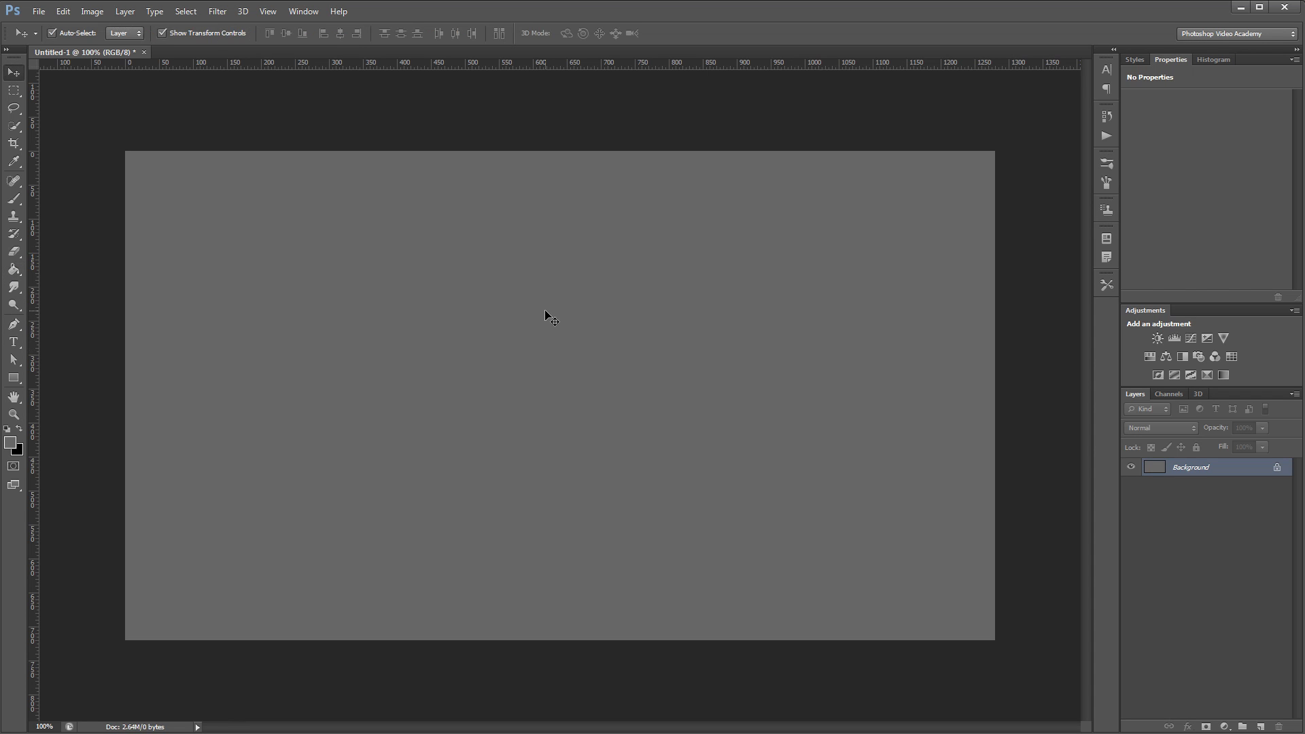
left_click(219, 11)
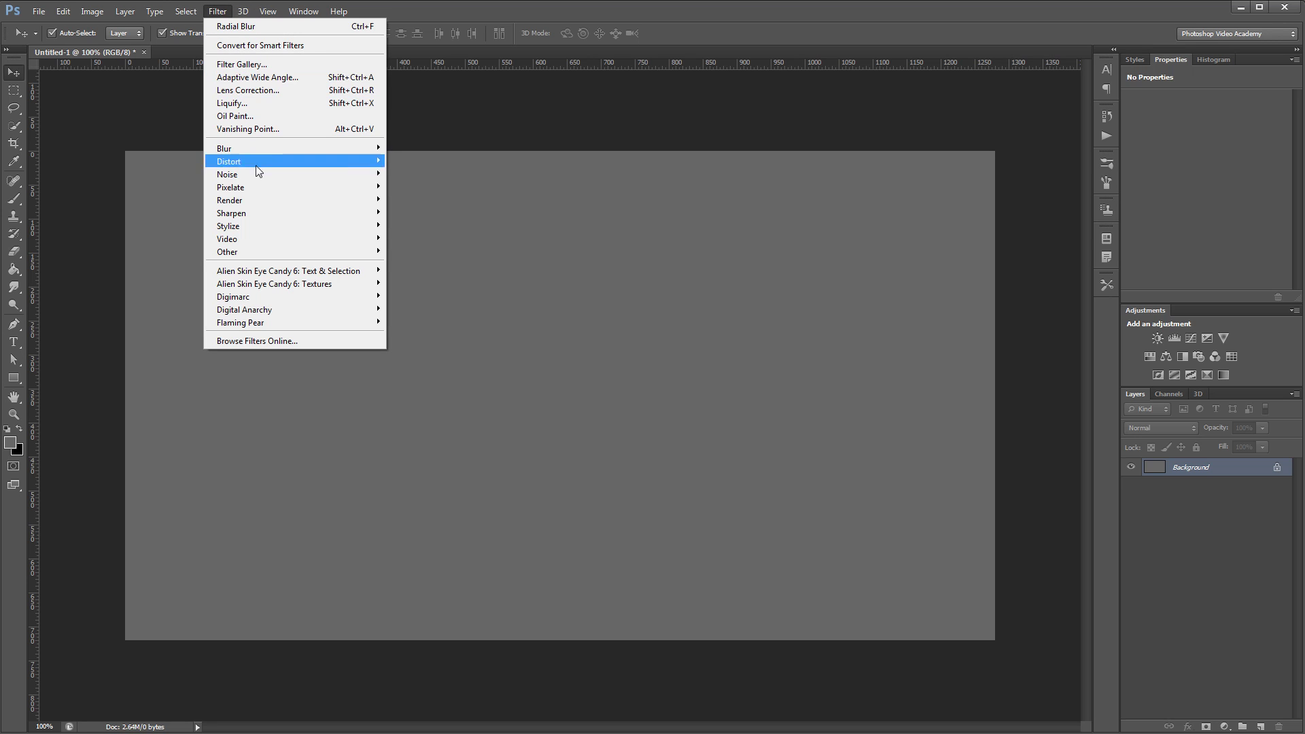
mouse_move(258, 173)
left_click(432, 178)
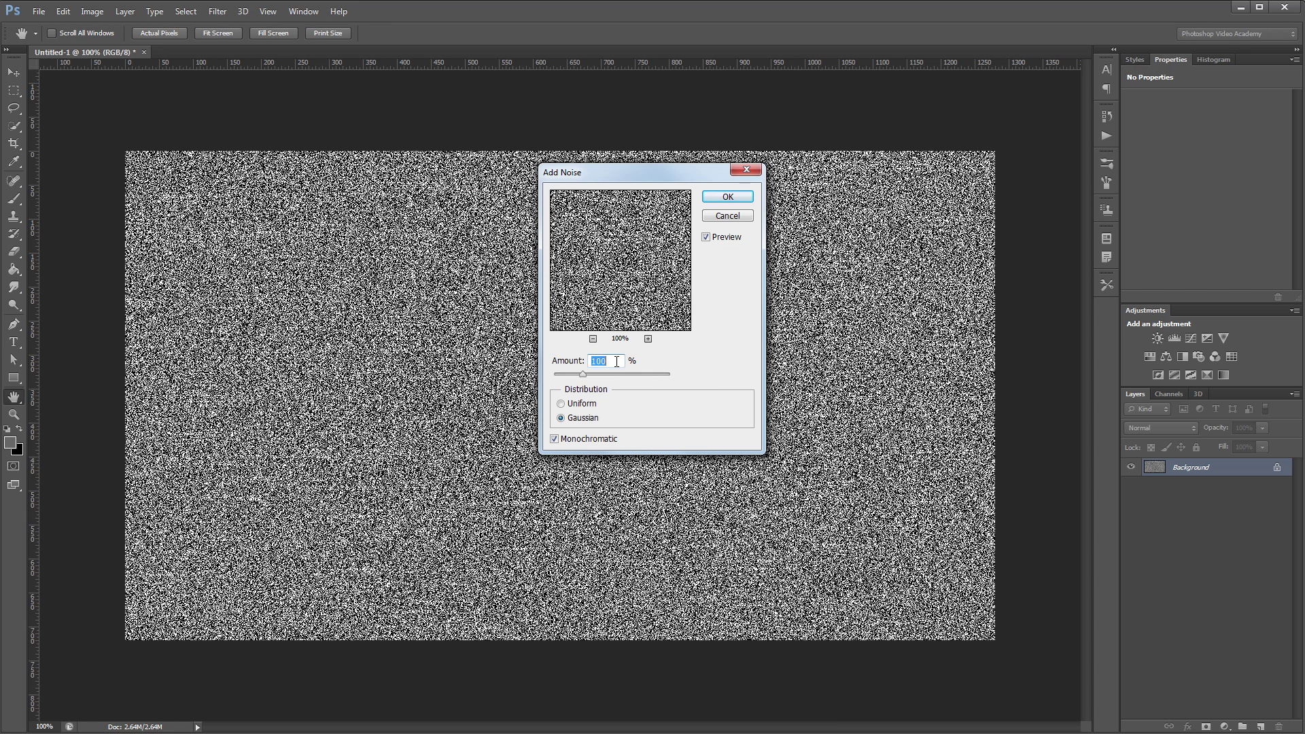
left_click(616, 361)
left_click(733, 198)
Apply a Radial Blur in Spin mode, amount 50, Best quality, to the noise.
left_click(218, 11)
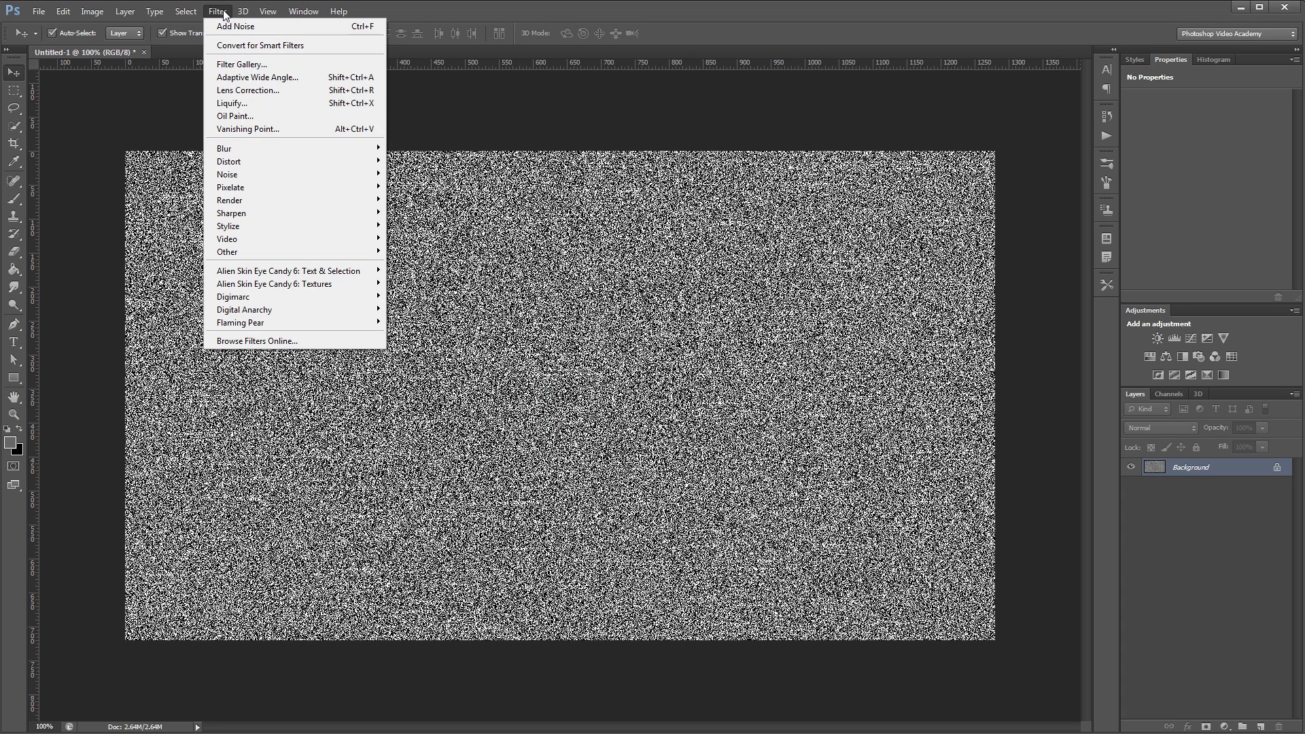
mouse_move(318, 154)
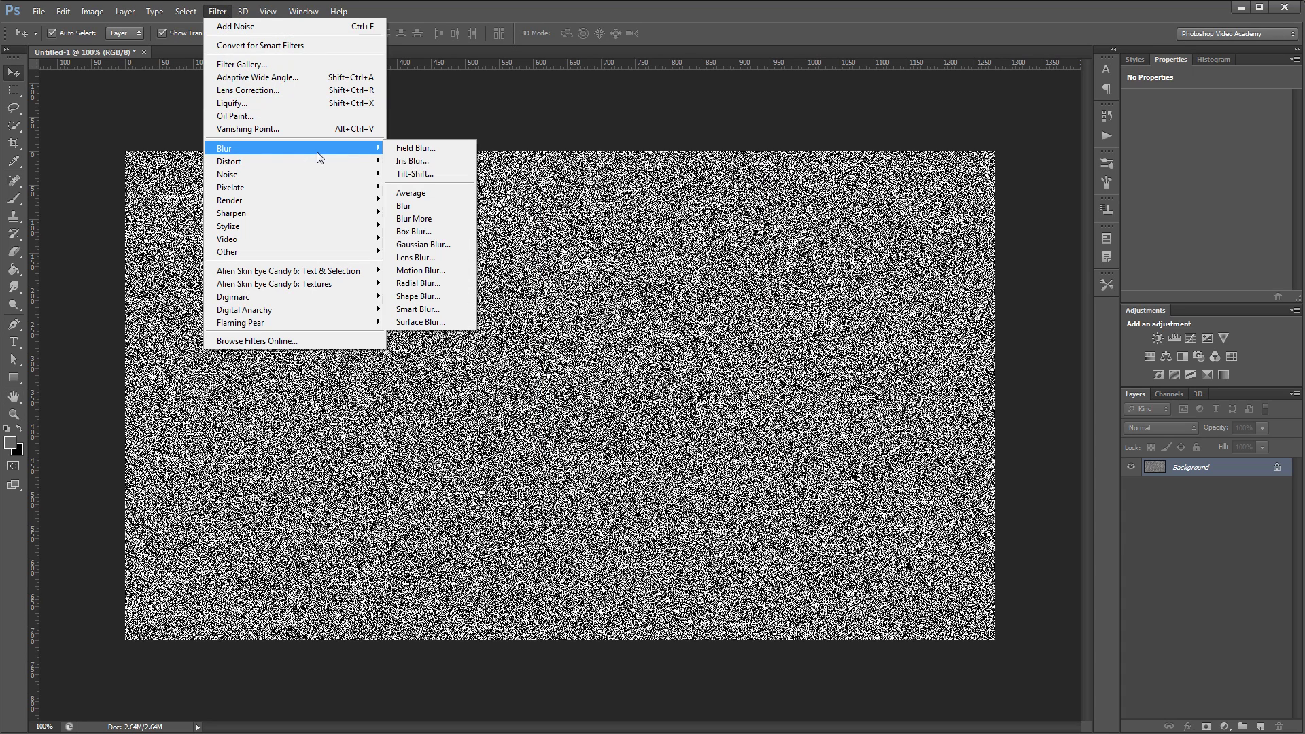
left_click(418, 282)
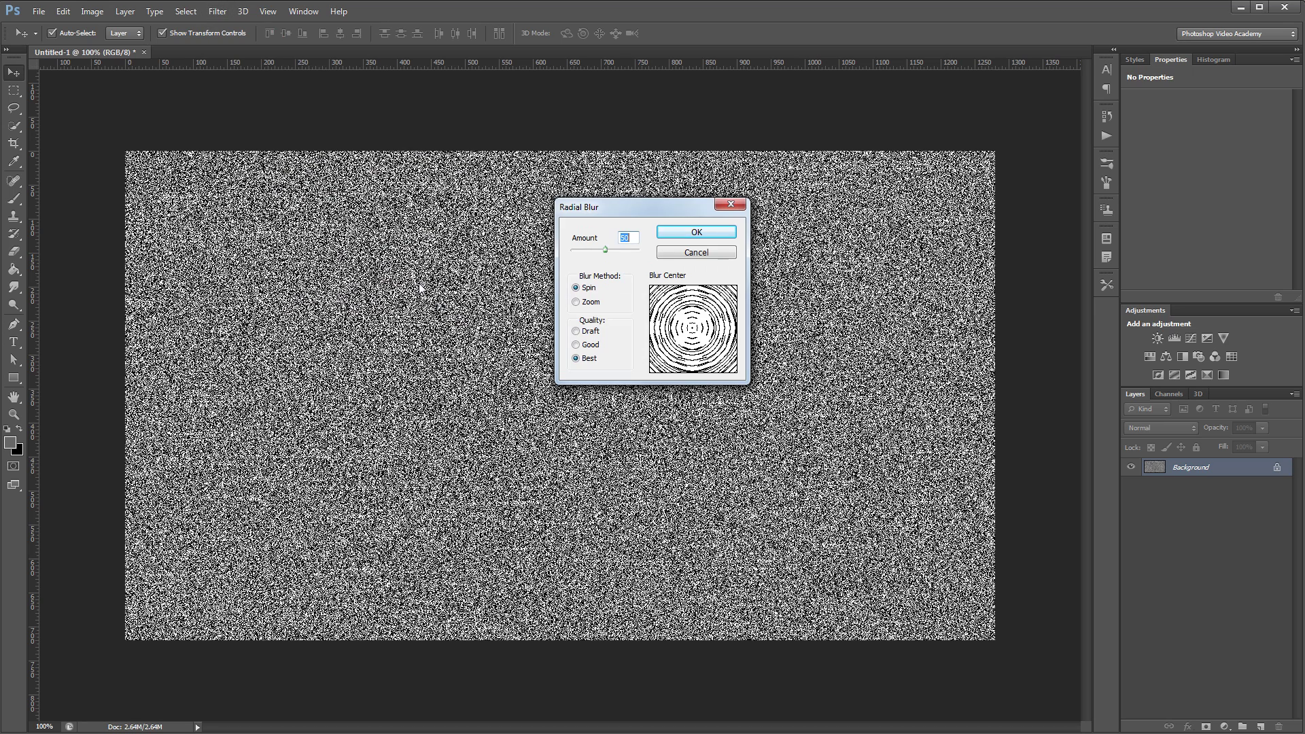
left_click(626, 239)
left_click(696, 233)
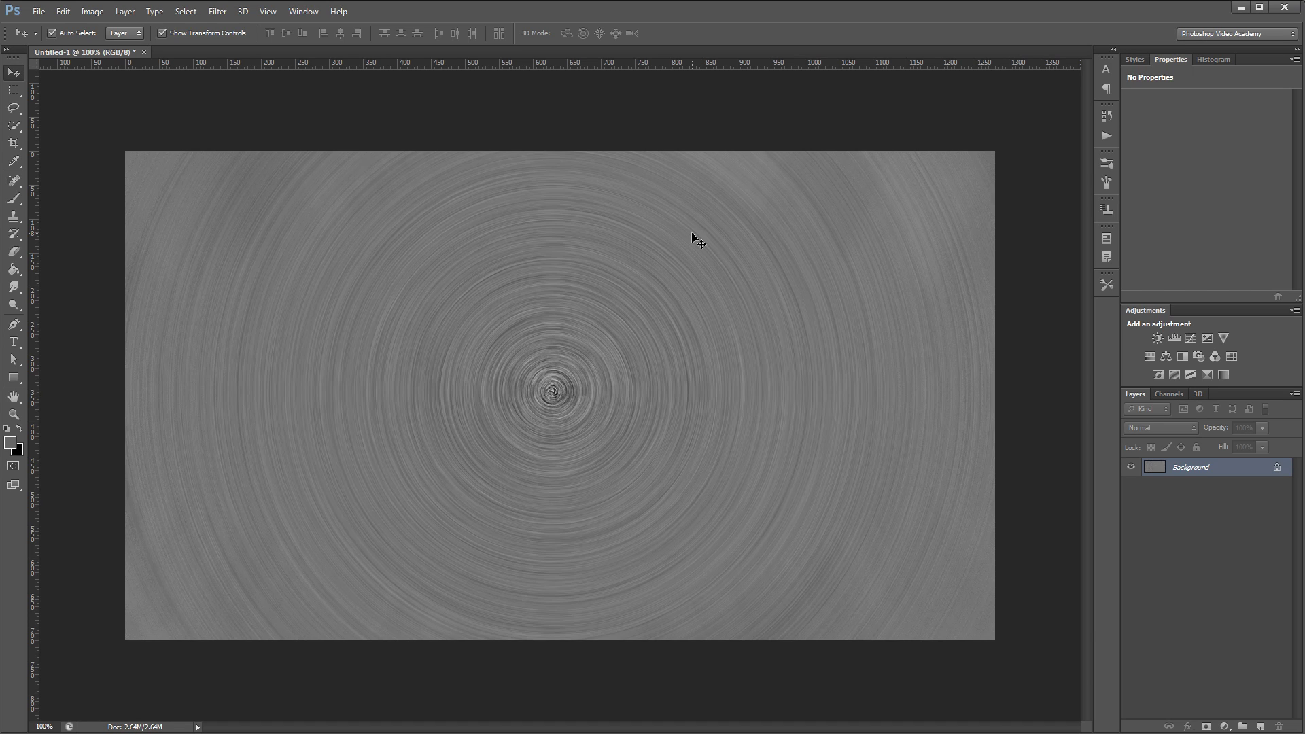
Unlock the Background as Layer 0, then open Layer 0's Layer Style dialog.
double_click(1235, 469)
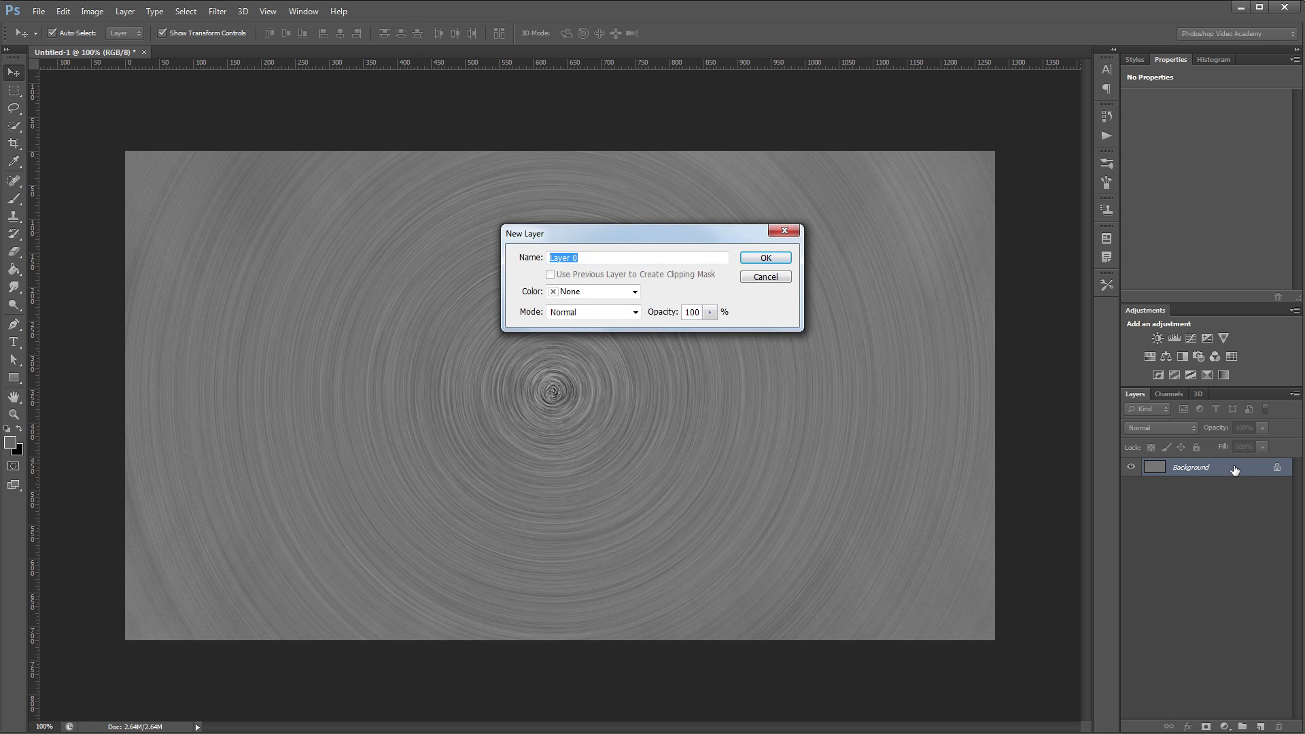
left_click(766, 258)
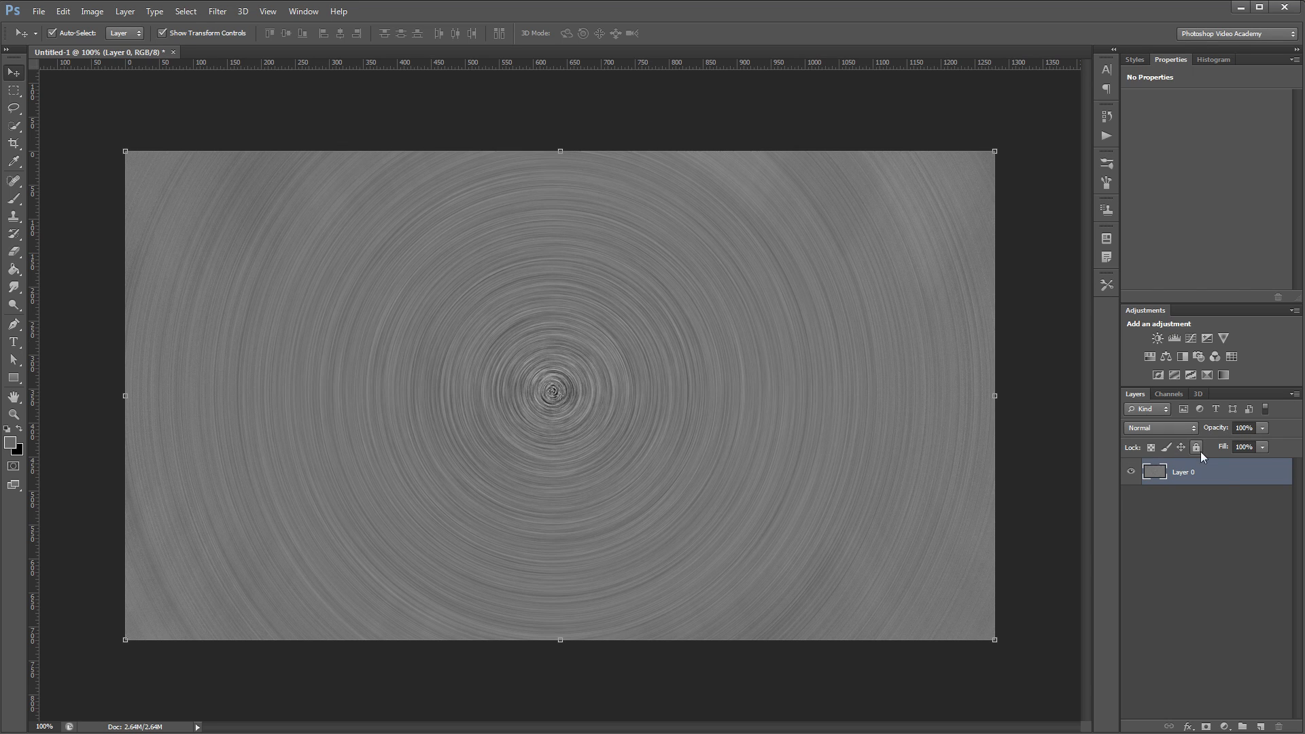
double_click(1227, 480)
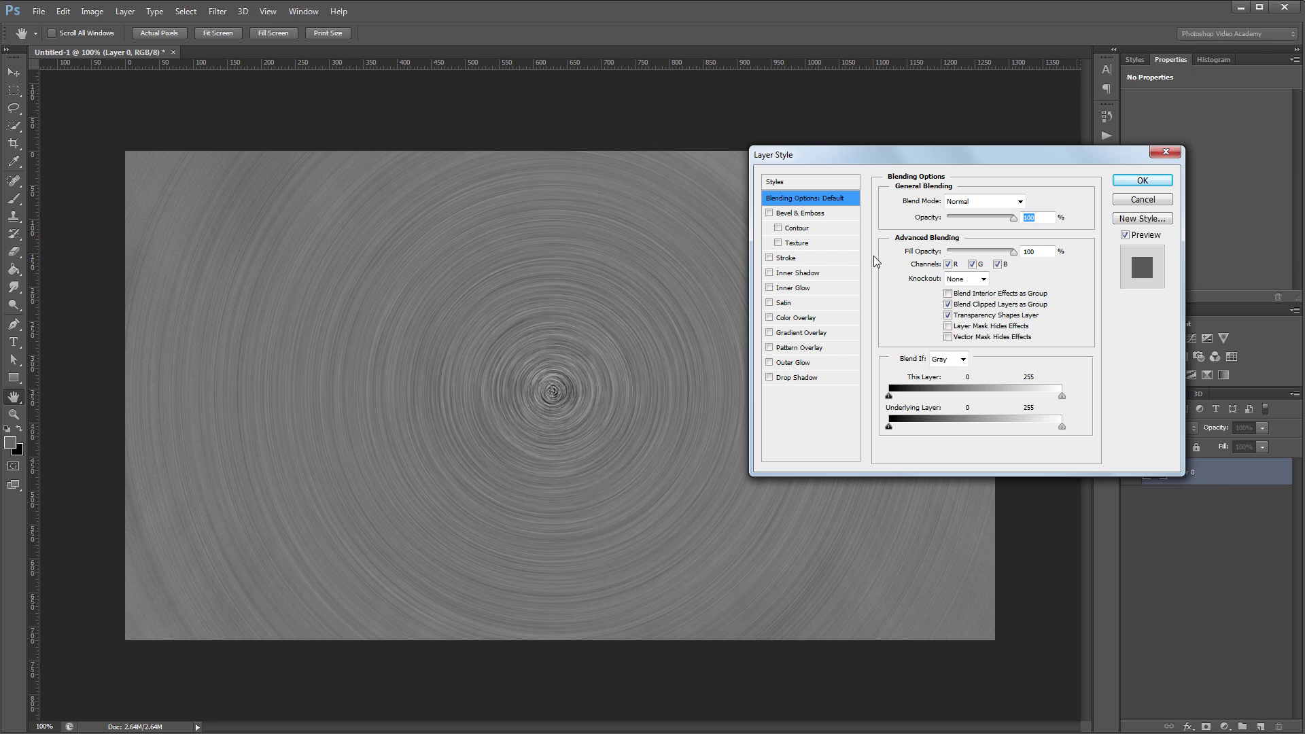
Add an Inner Glow in Linear Burn mode at 20% opacity, 150 px size, with slightly raised Range.
left_click(790, 288)
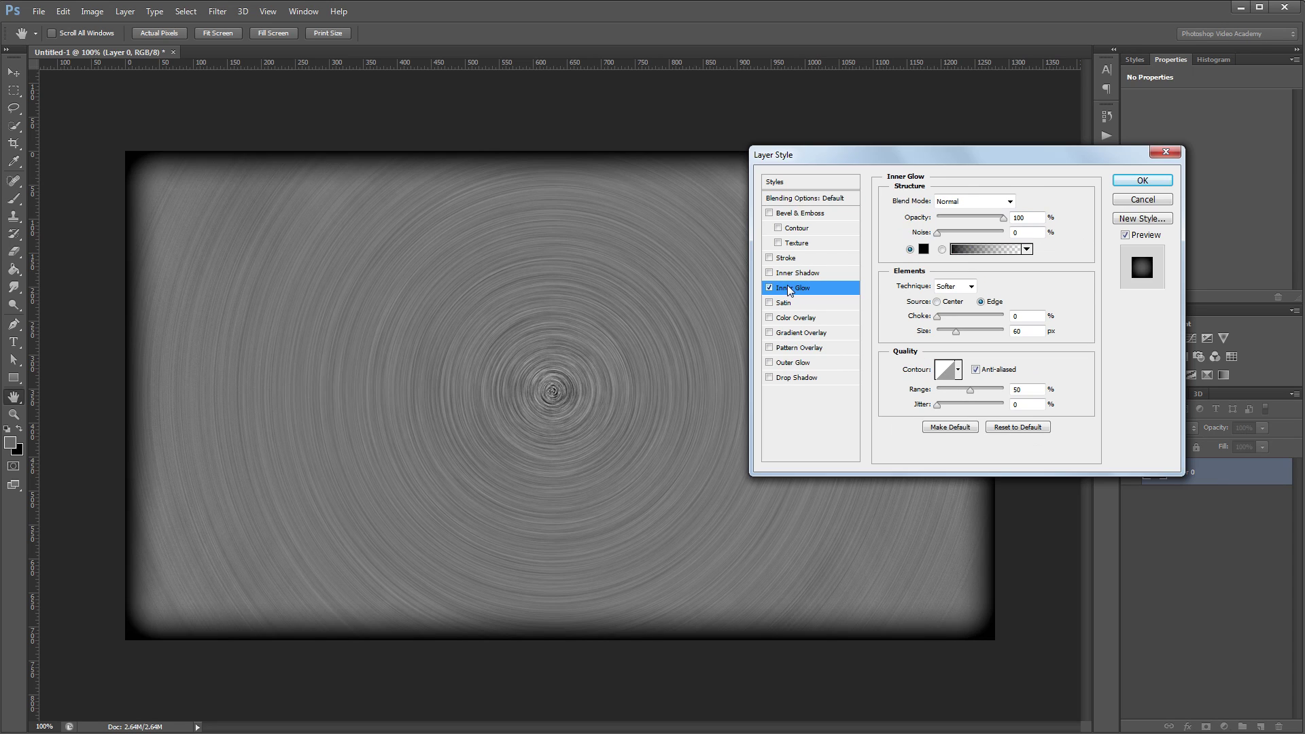
left_click(952, 202)
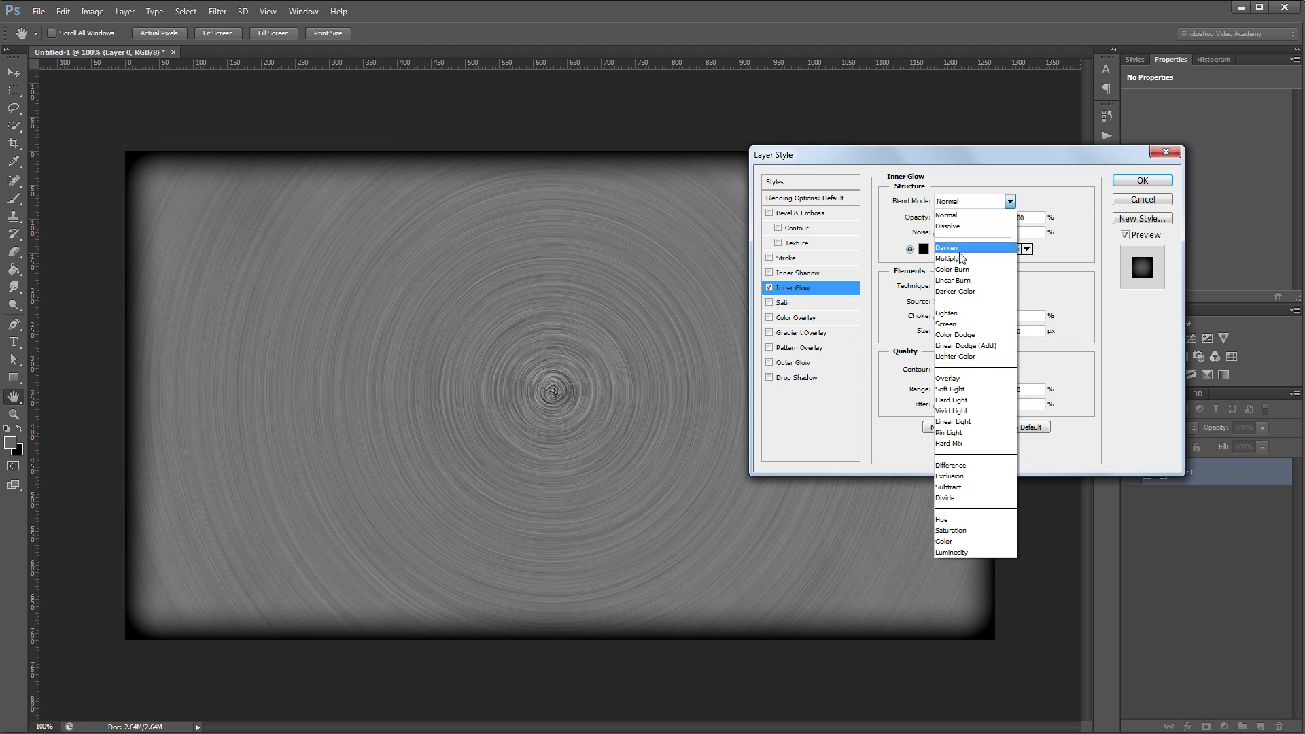
left_click(962, 281)
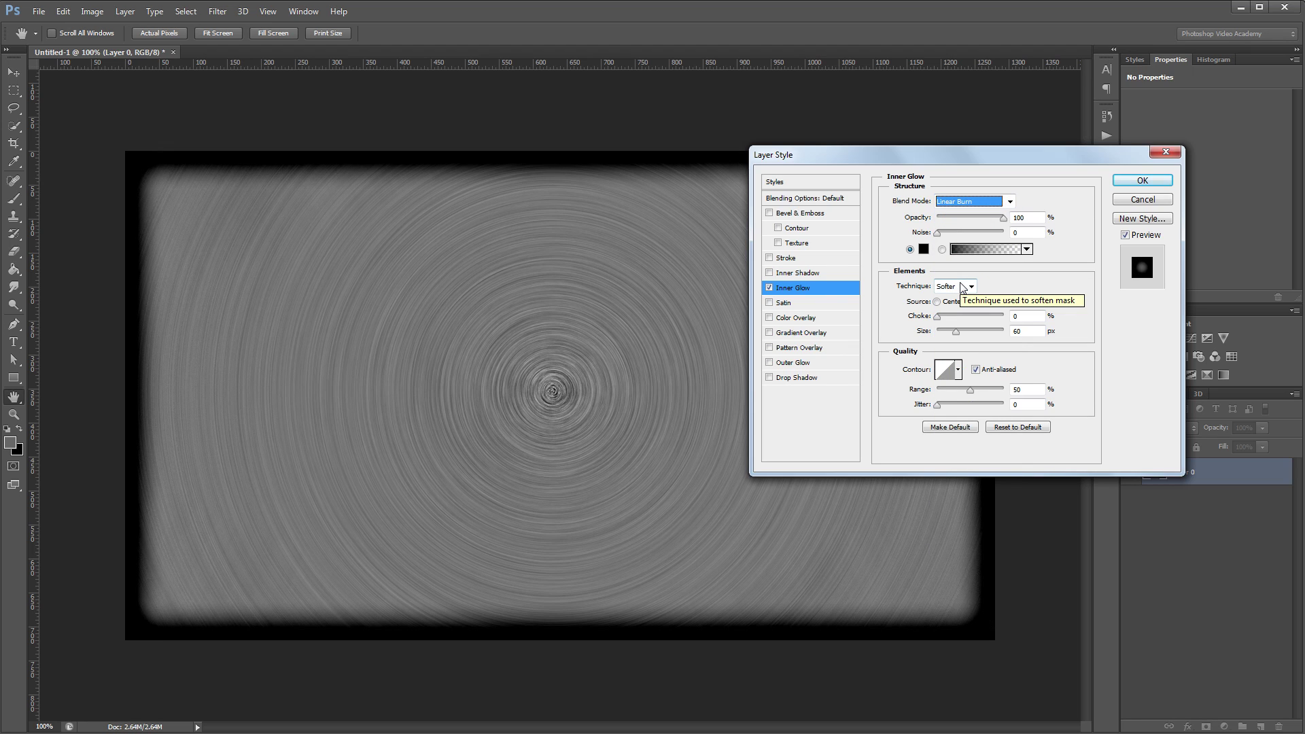
left_click_drag(1007, 220, 954, 234)
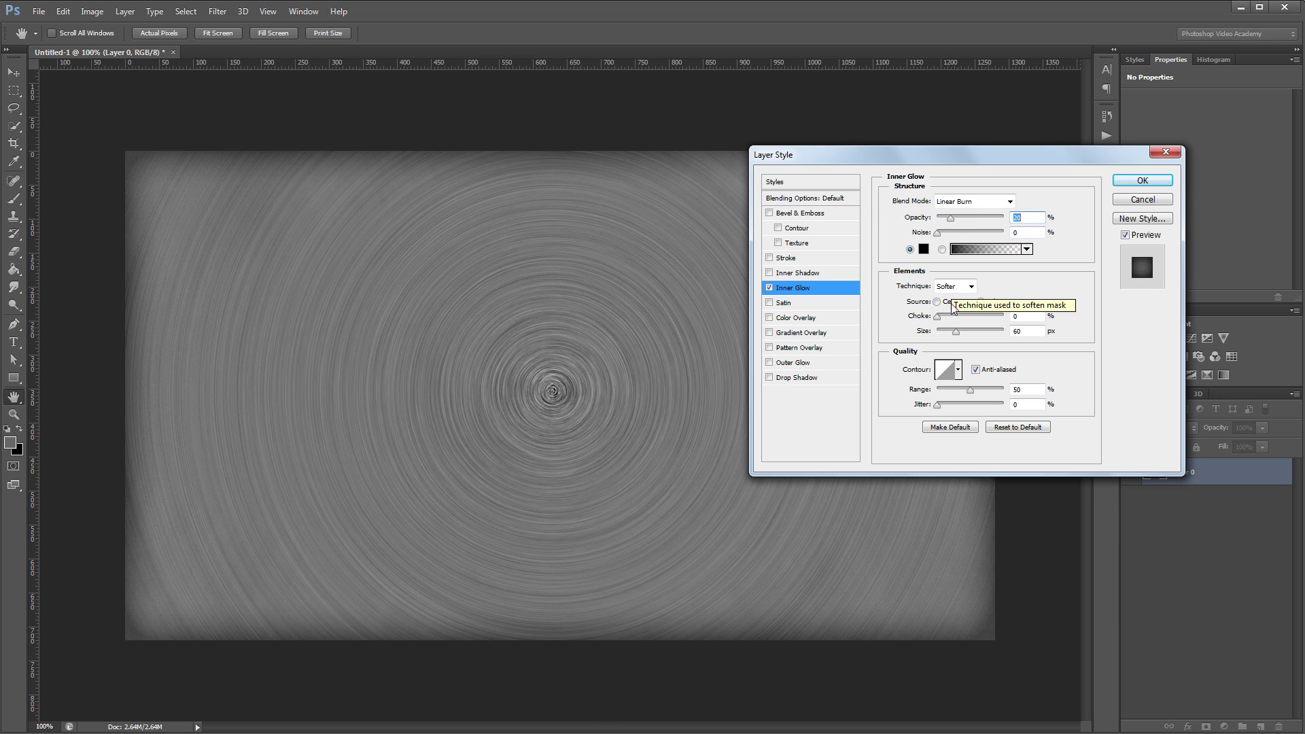
left_click_drag(955, 332, 980, 333)
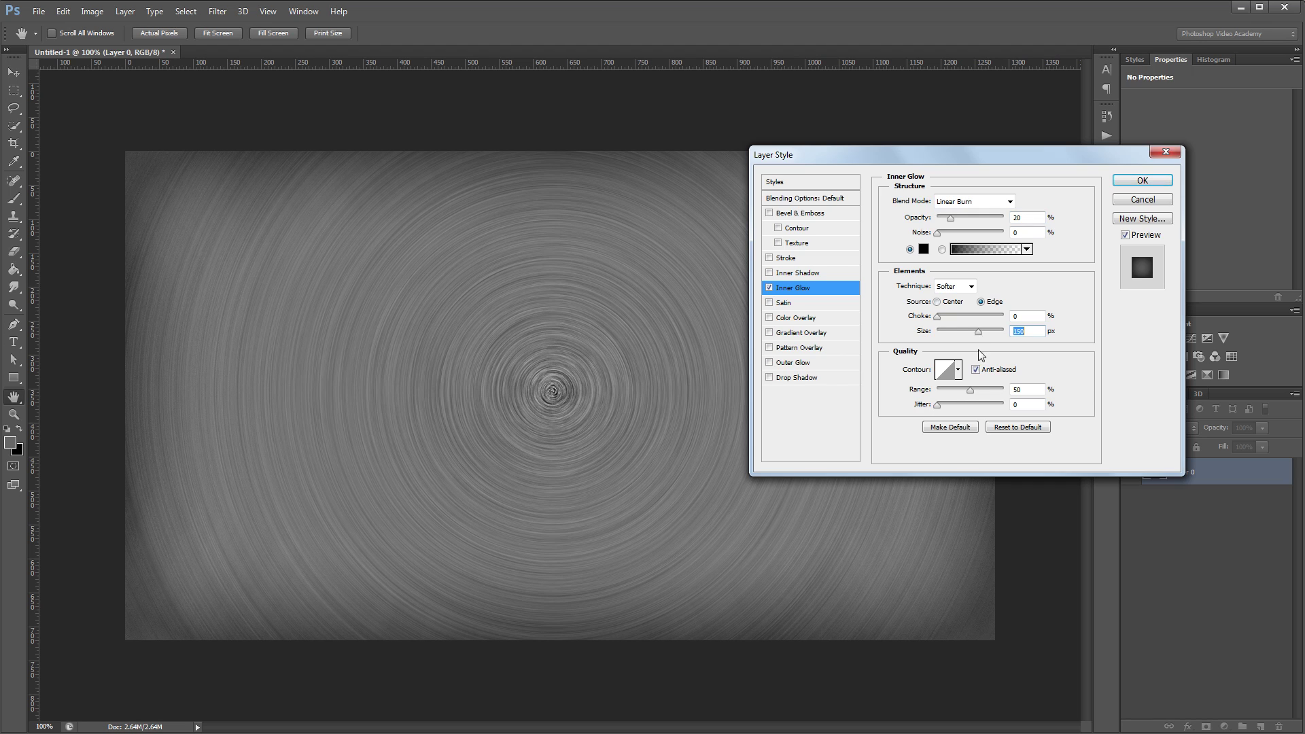
left_click_drag(971, 391, 987, 392)
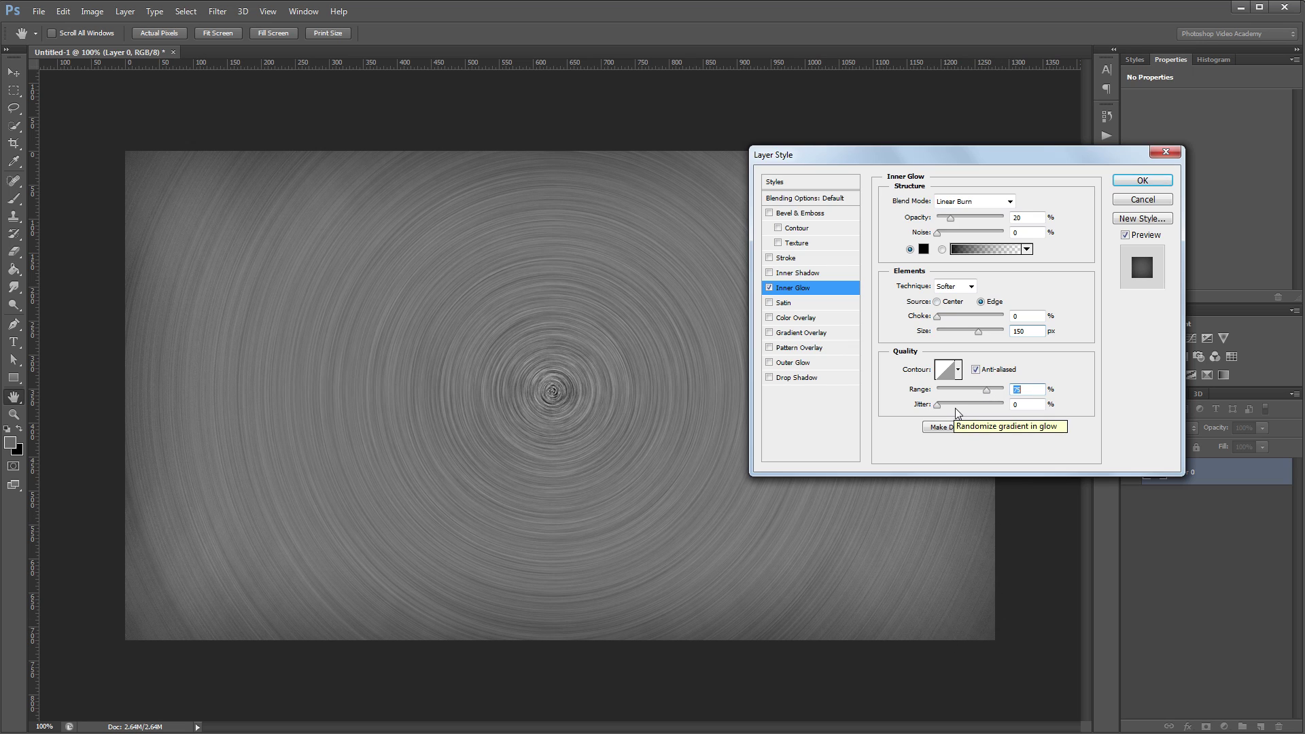
left_click(783, 338)
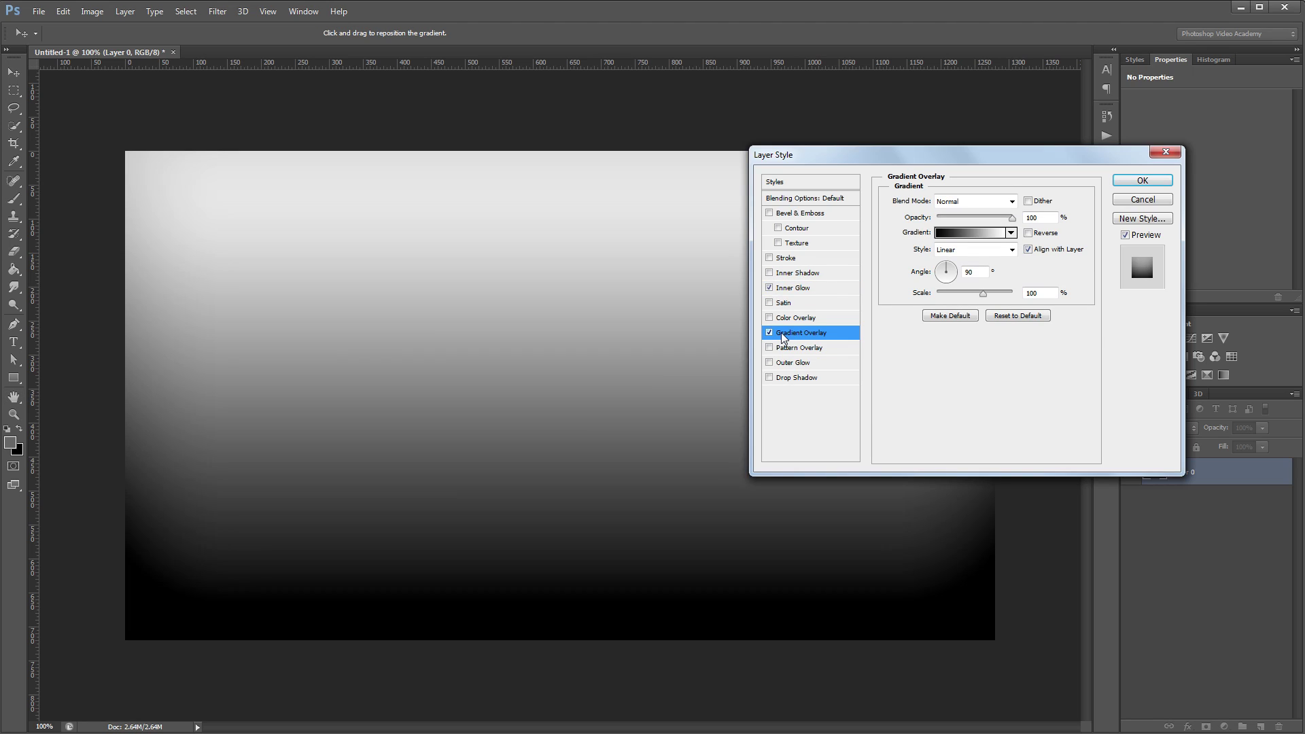
Apply the striped silver gradient preset in Angle style and open it in the Gradient Editor.
left_click(1012, 233)
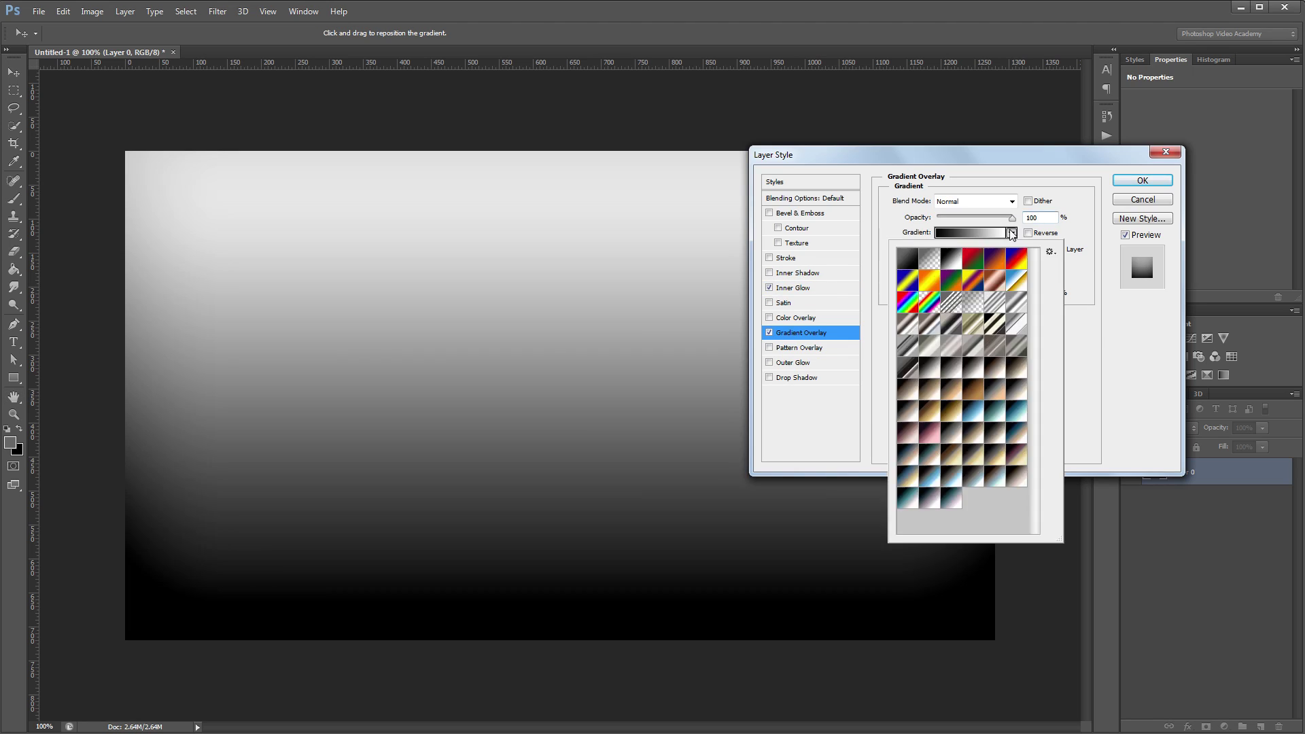
left_click(995, 304)
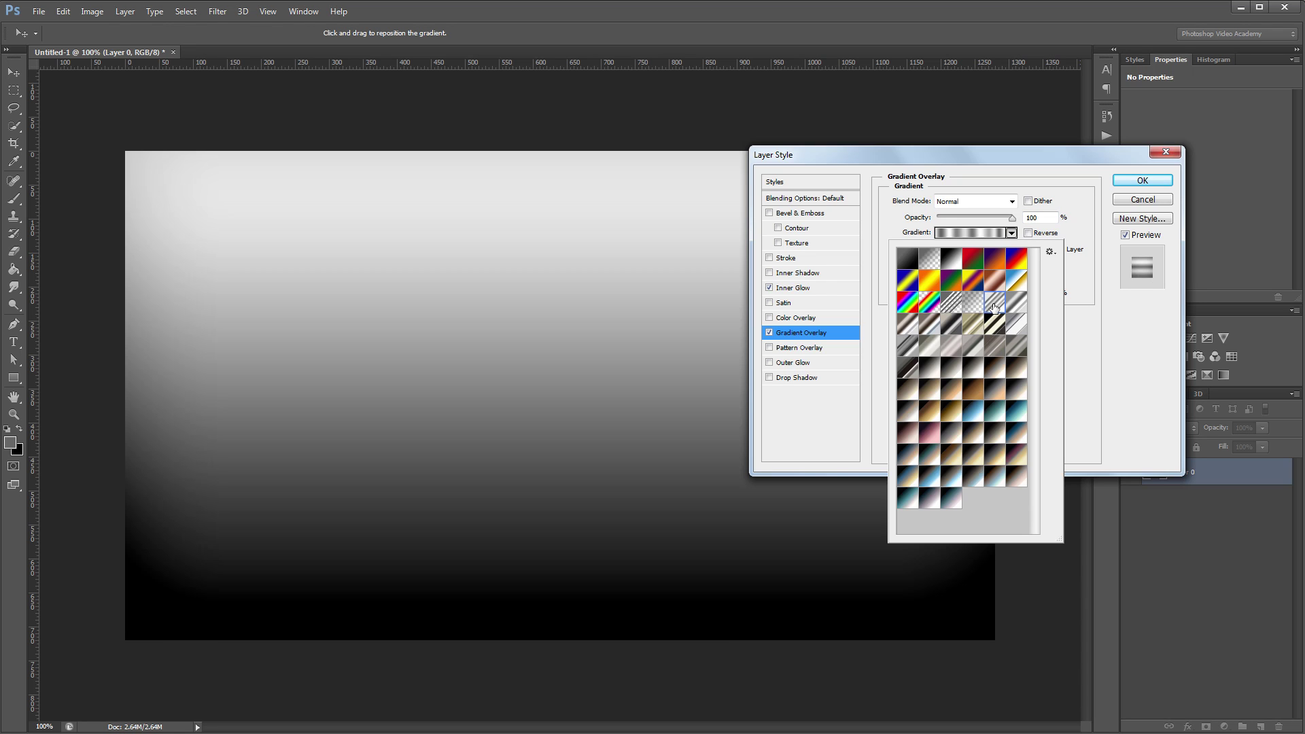
left_click(1144, 331)
left_click(961, 257)
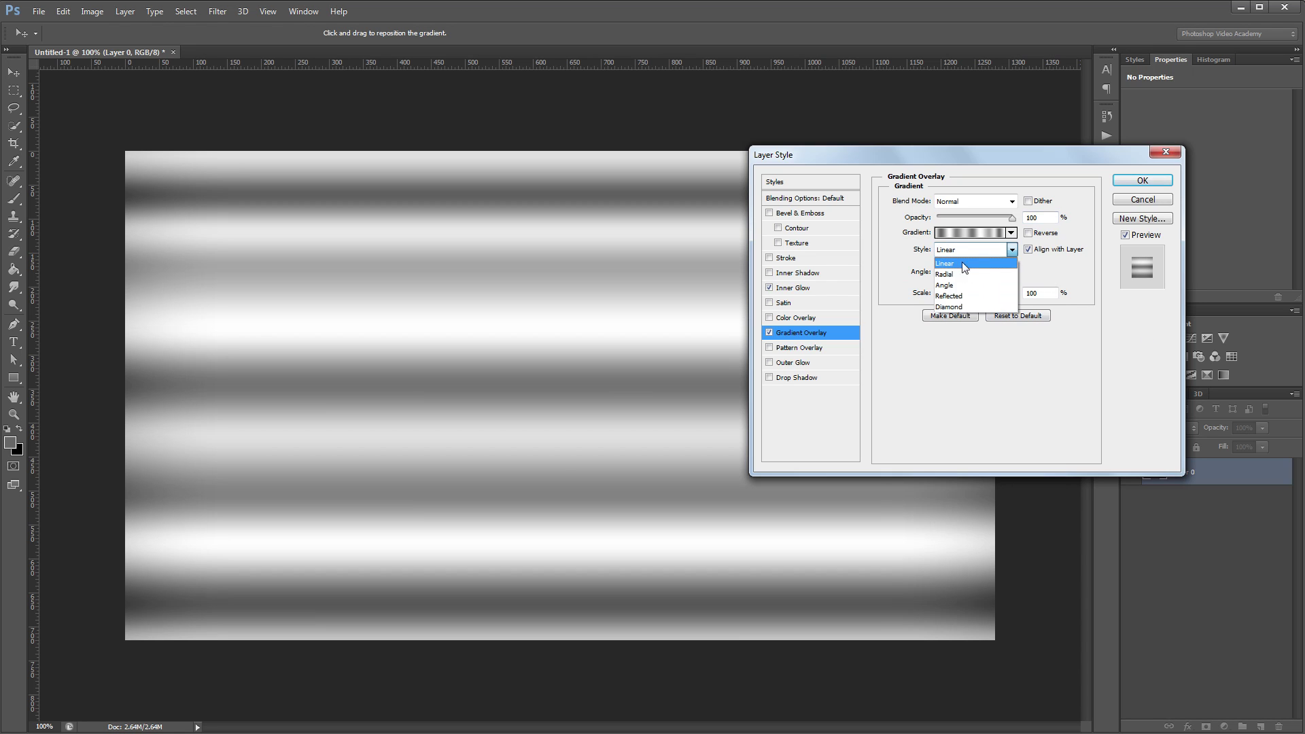
left_click(966, 285)
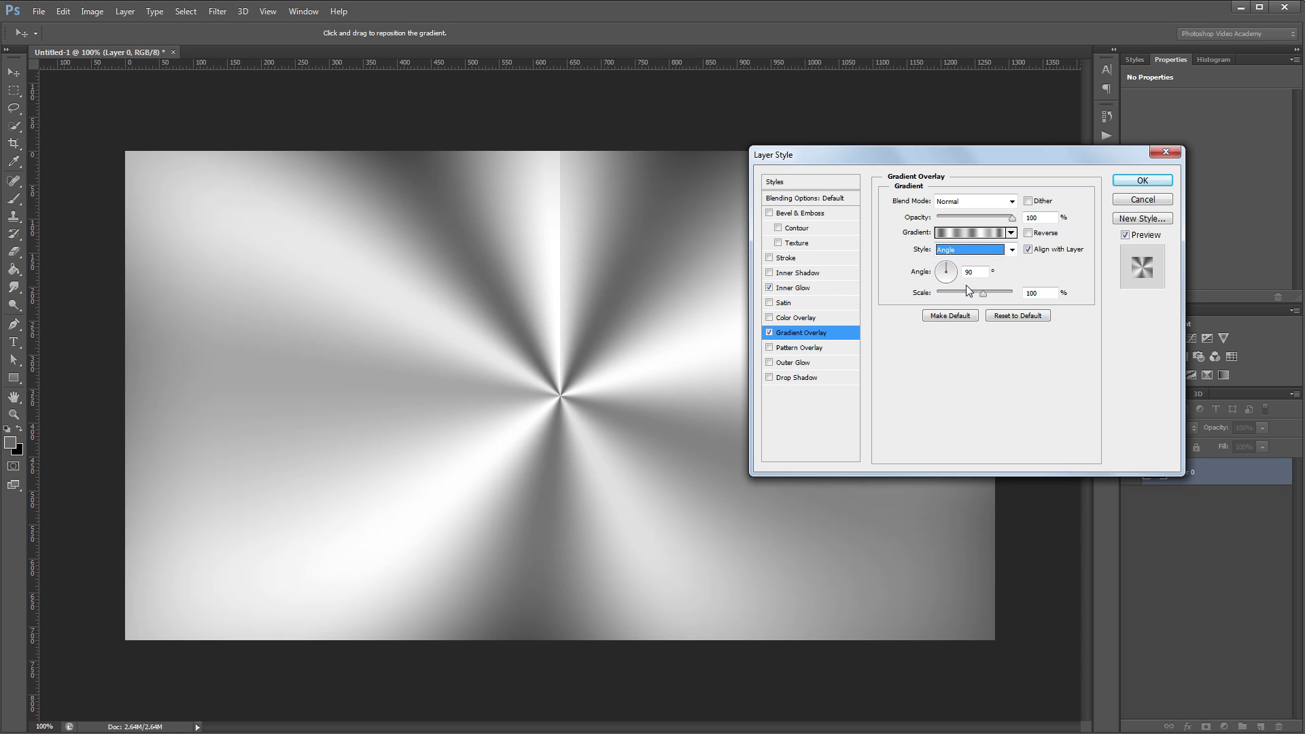
left_click(964, 236)
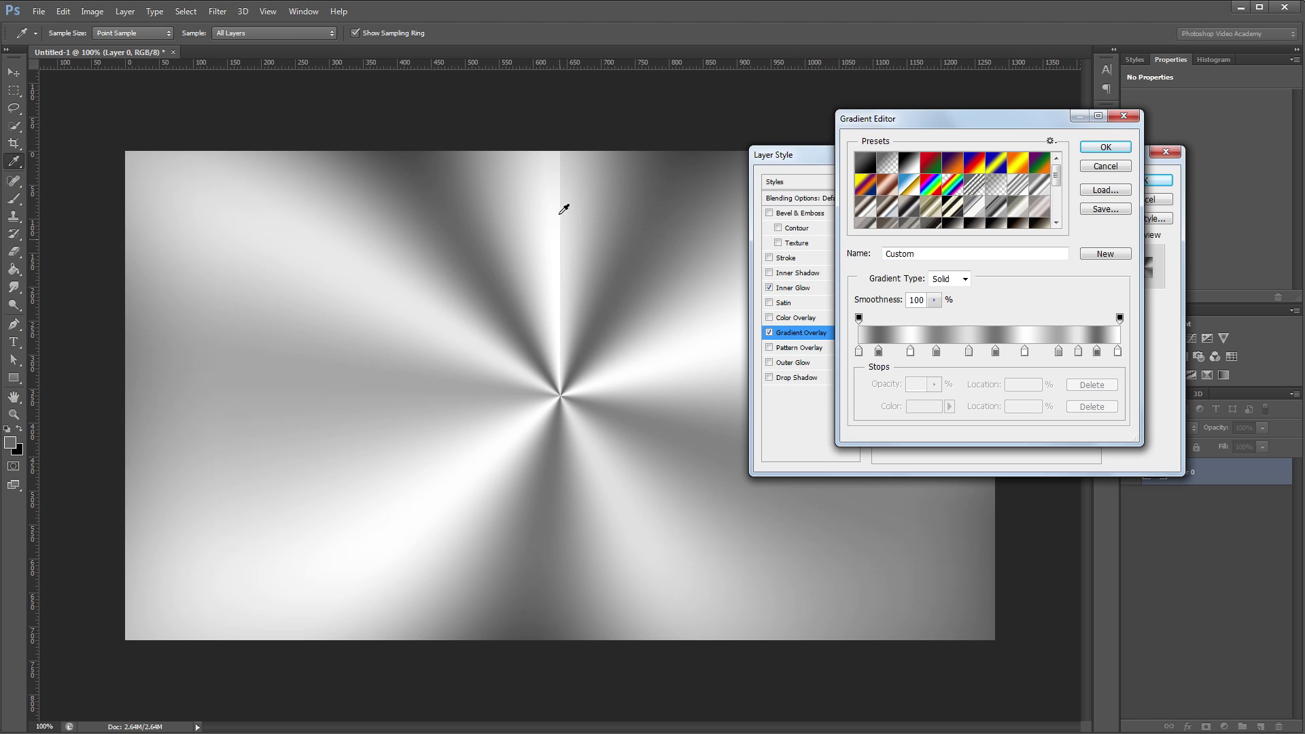
Set the gradient's first colour stop to white (ffffff) and close the Gradient Editor with OK.
left_click(860, 351)
left_click(925, 406)
type("255")
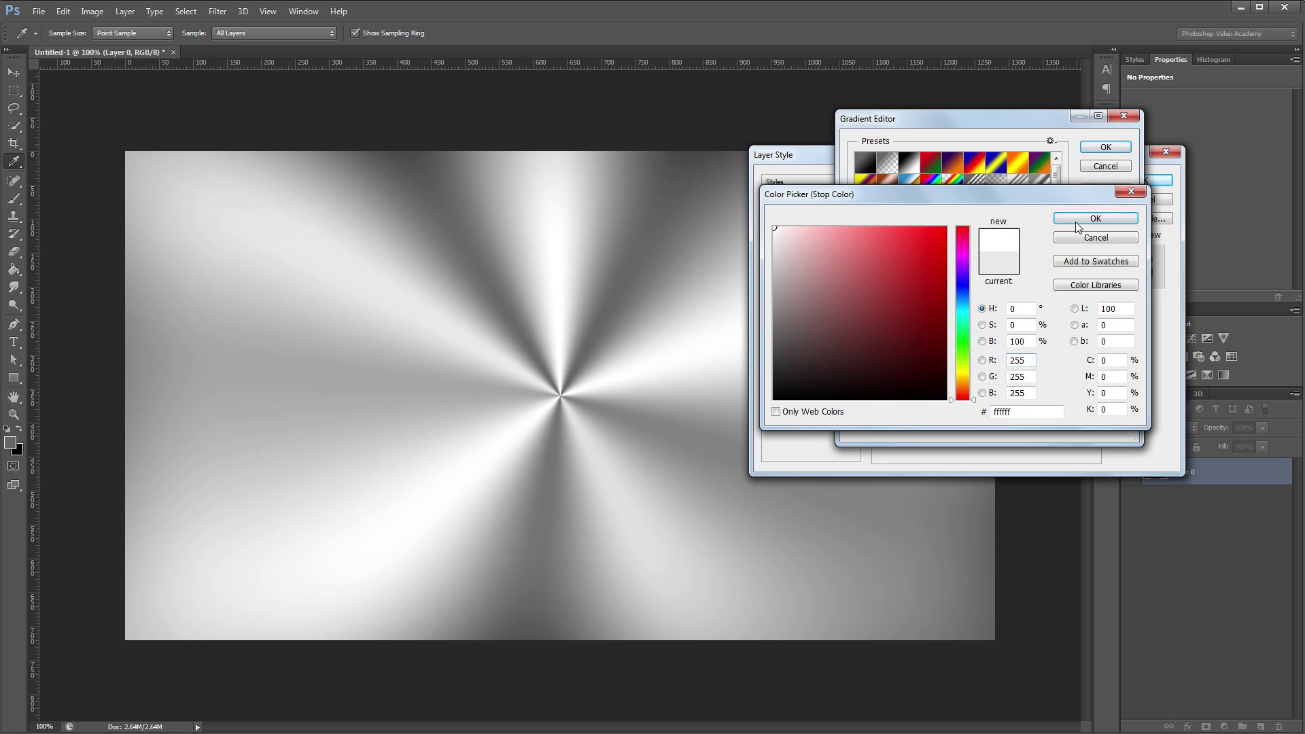
left_click(1095, 219)
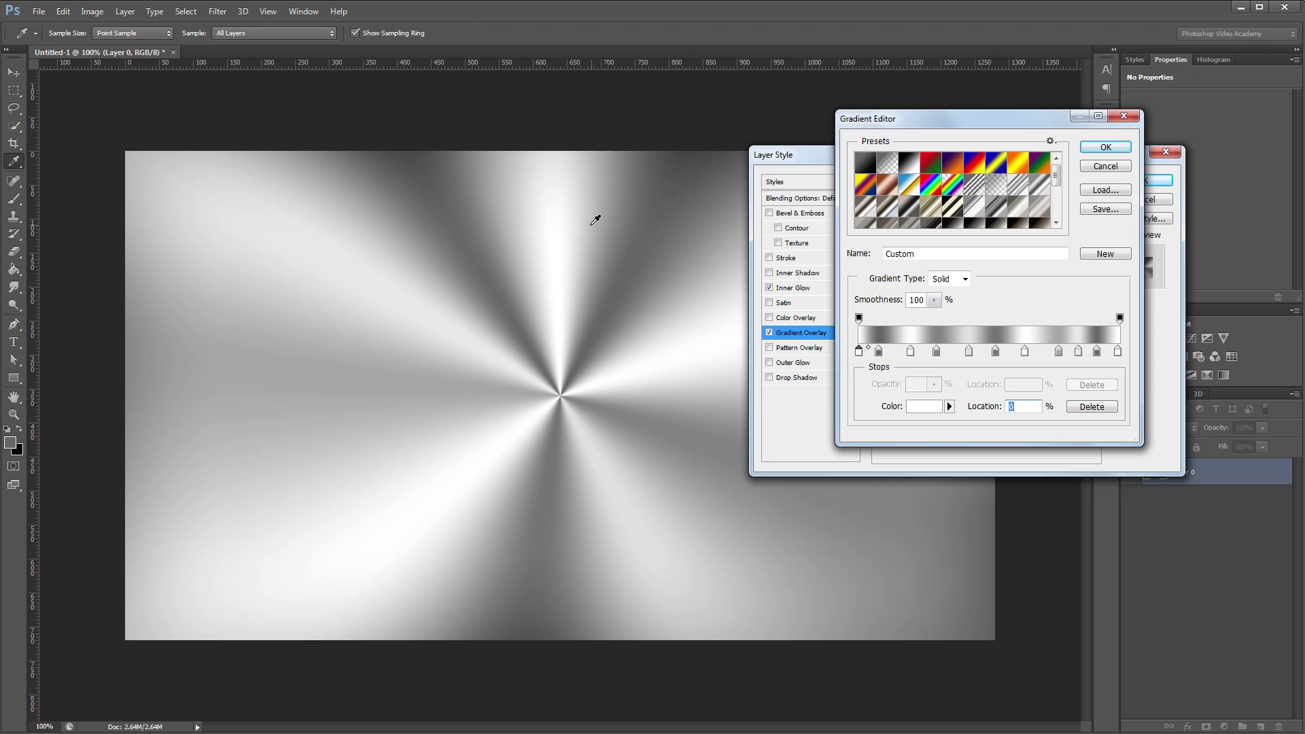
left_click(1105, 146)
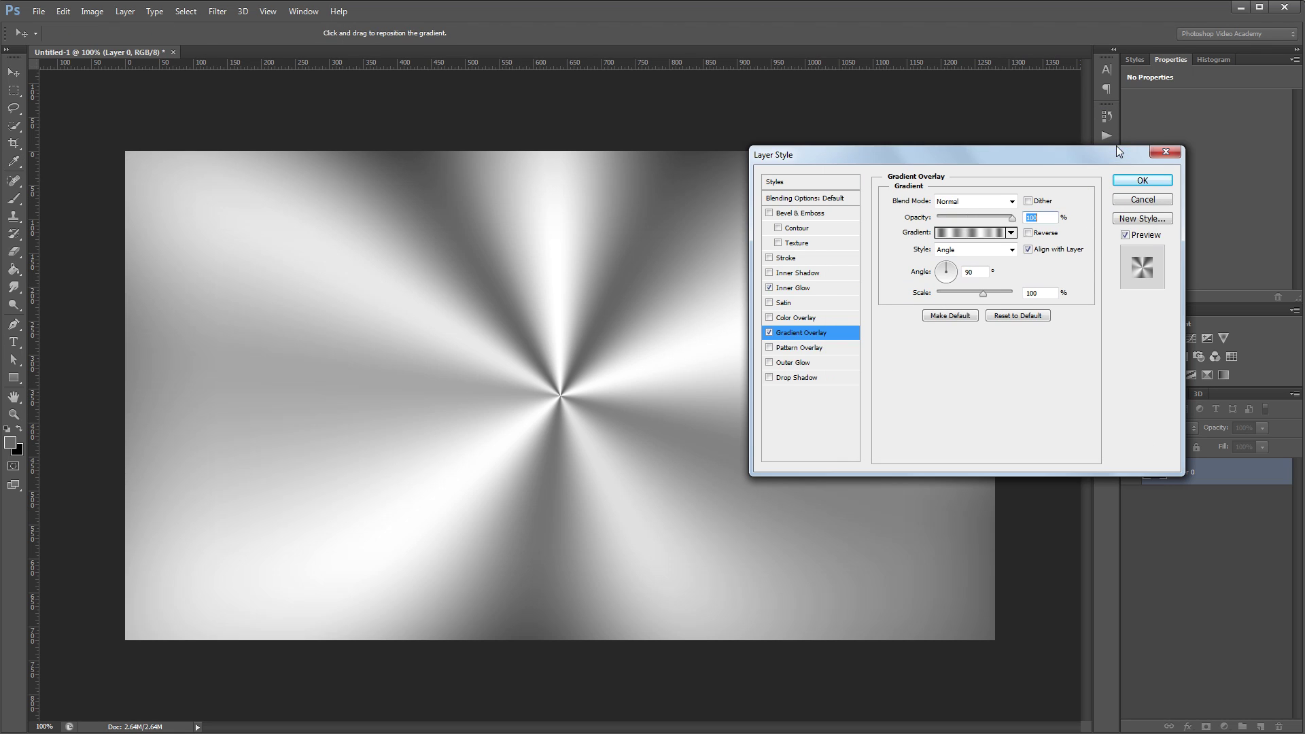
Blend the Gradient Overlay in Overlay mode at 88% opacity, keep it centred, and apply the style.
left_click(972, 201)
left_click(968, 379)
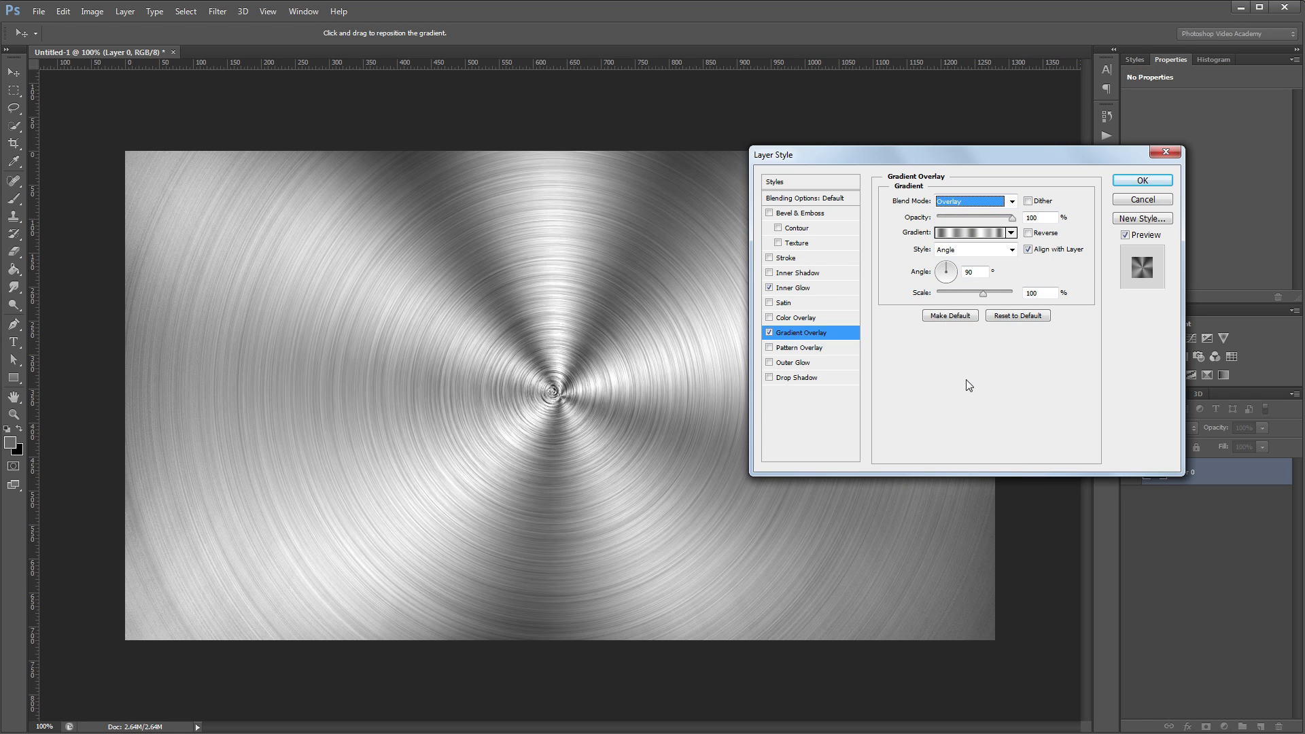
left_click_drag(1013, 223, 991, 226)
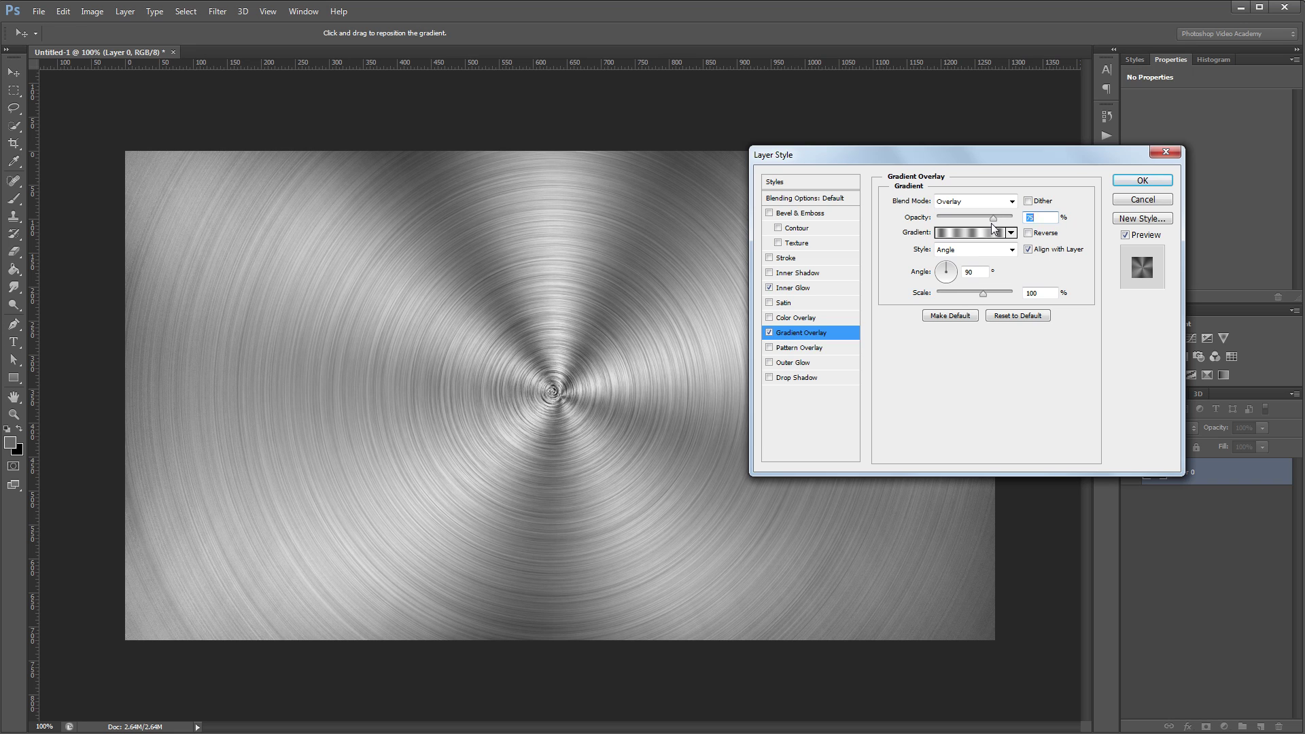
left_click_drag(562, 399, 676, 381)
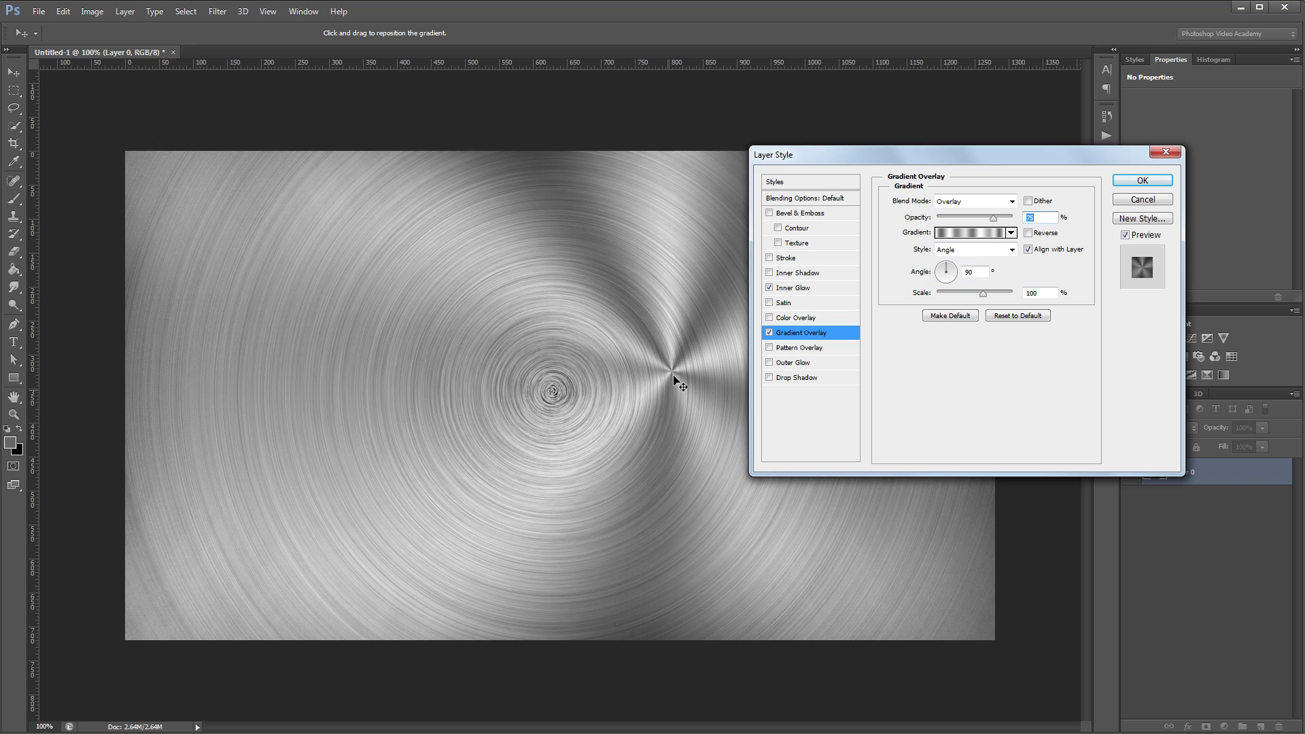
key("ctrl+z")
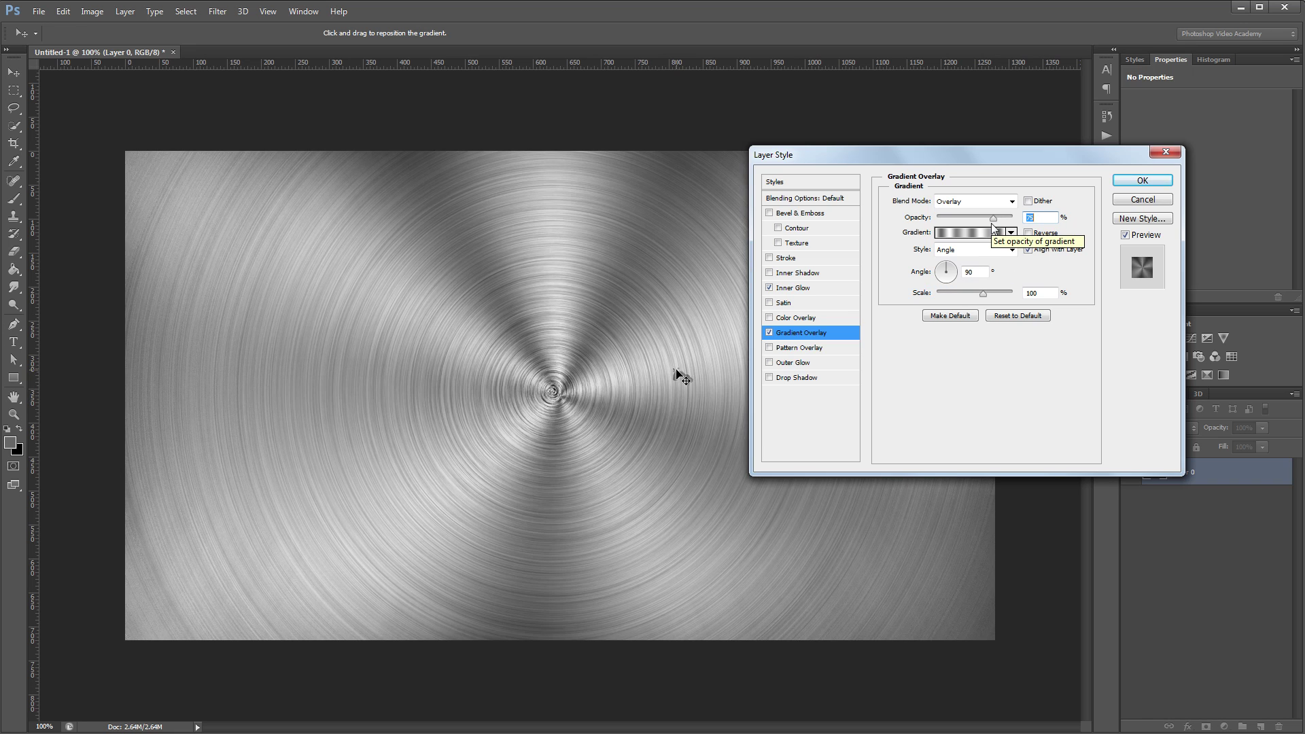
left_click_drag(678, 376, 552, 390)
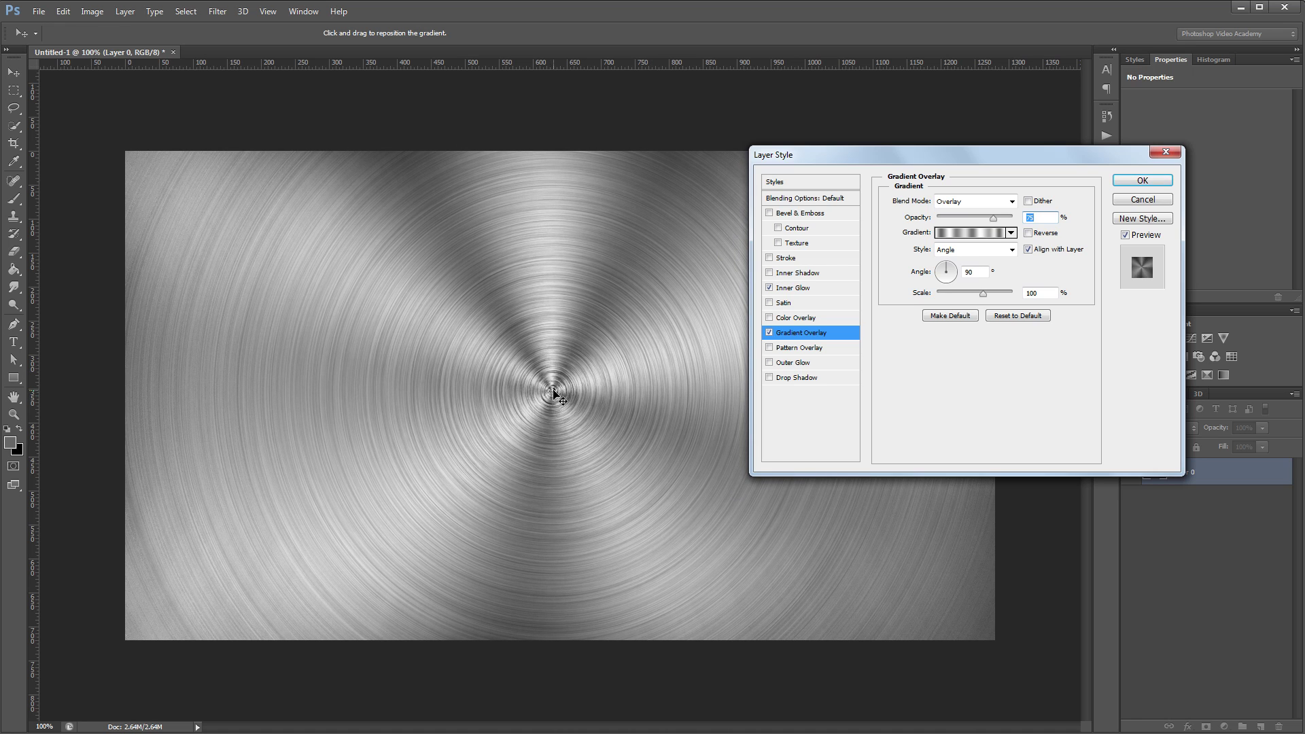
left_click(1144, 180)
Add a pale blue (e0e6ef) Solid Color fill layer set to Color blend mode.
left_click(1225, 726)
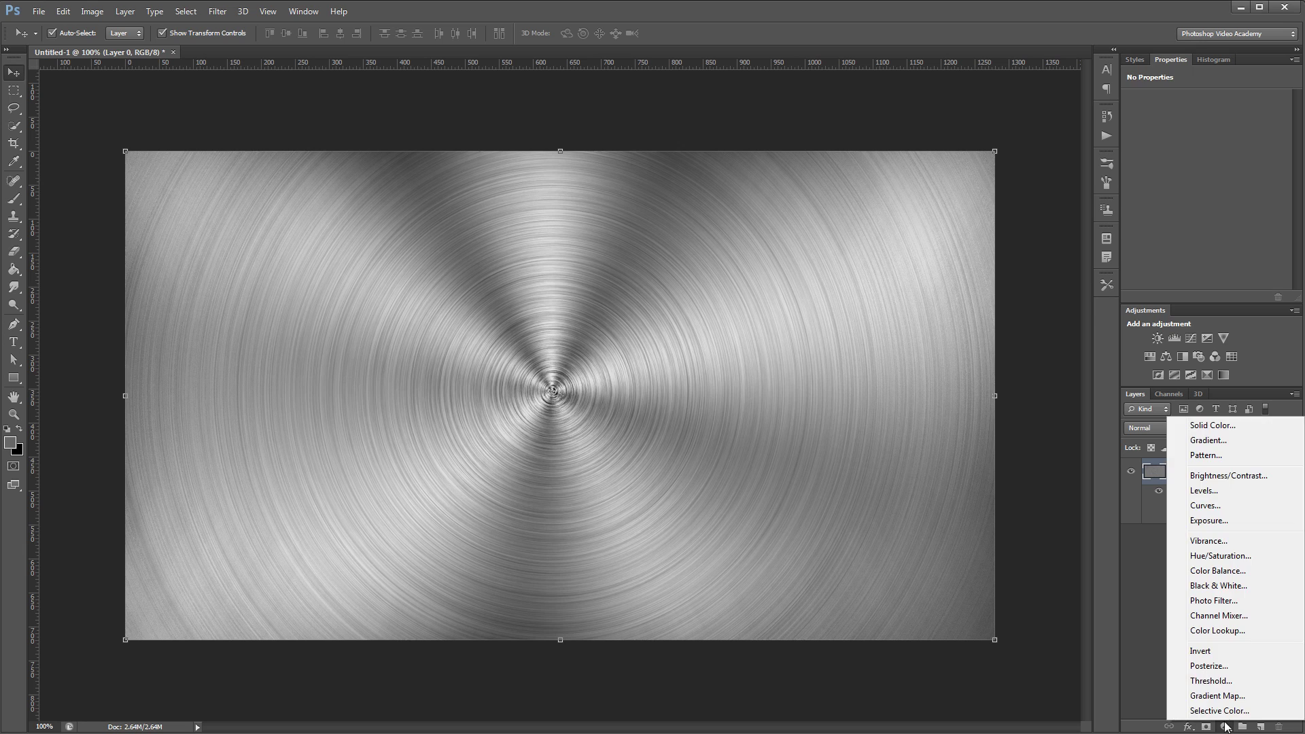
left_click(1213, 426)
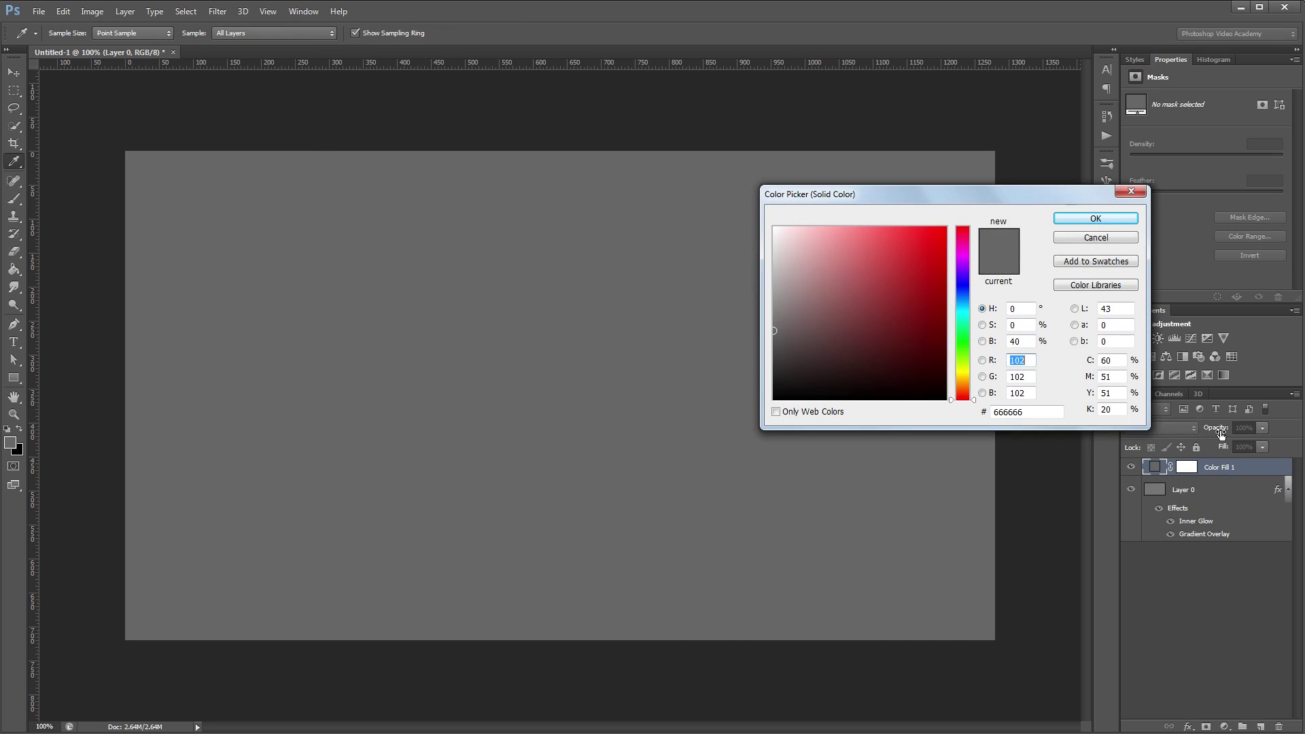
left_click_drag(963, 297, 962, 297)
left_click_drag(805, 236, 784, 238)
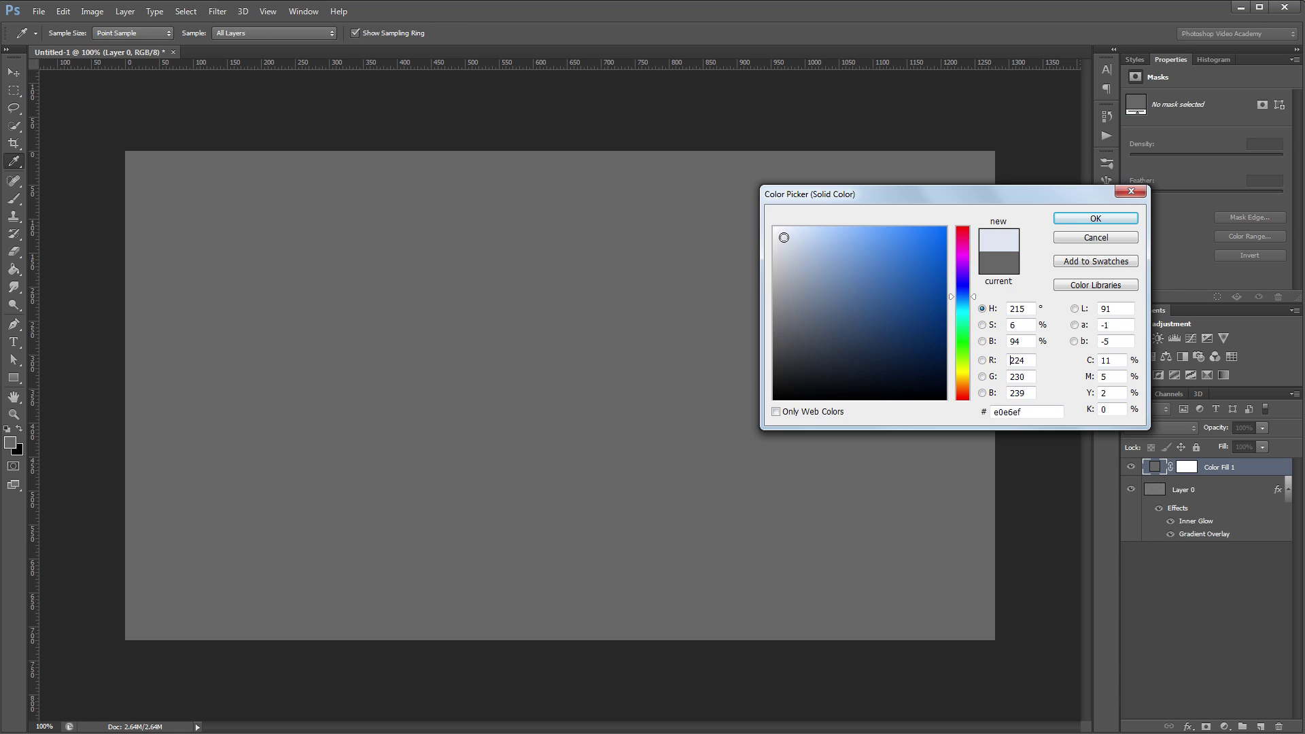
left_click(1073, 219)
left_click(1149, 427)
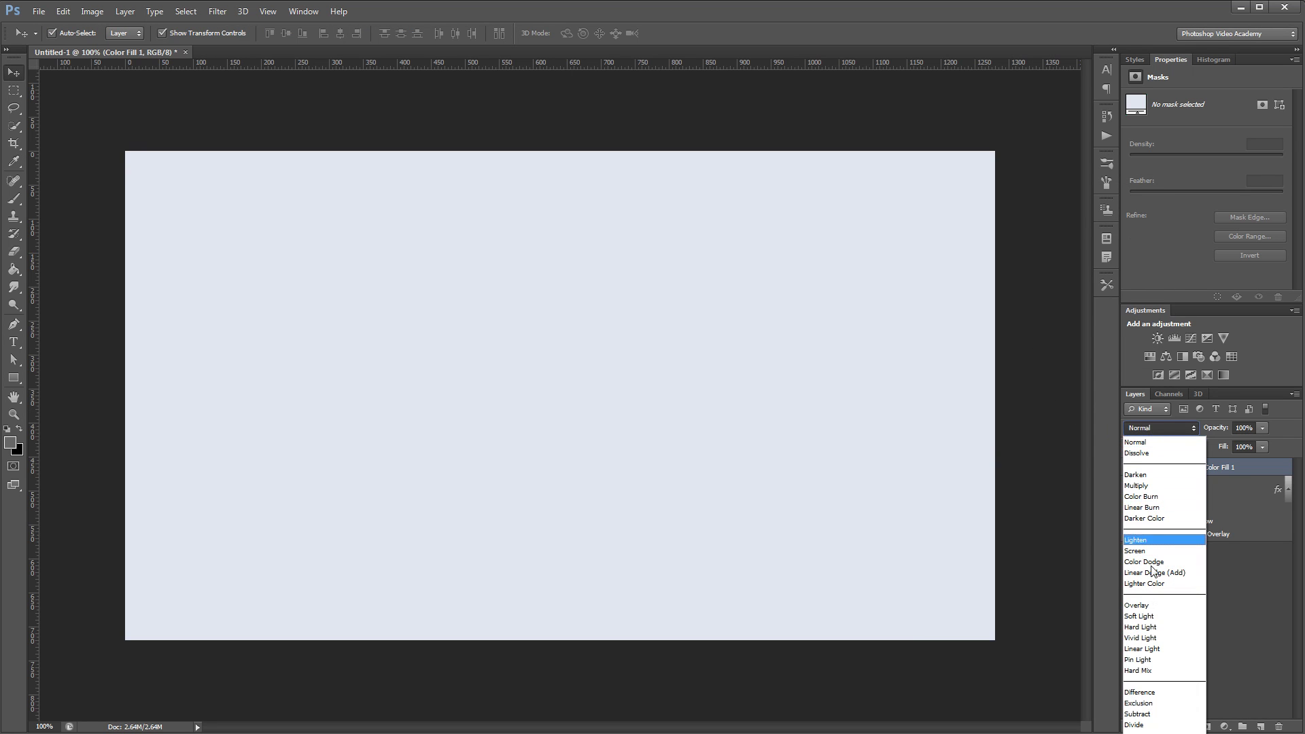
left_click(1156, 712)
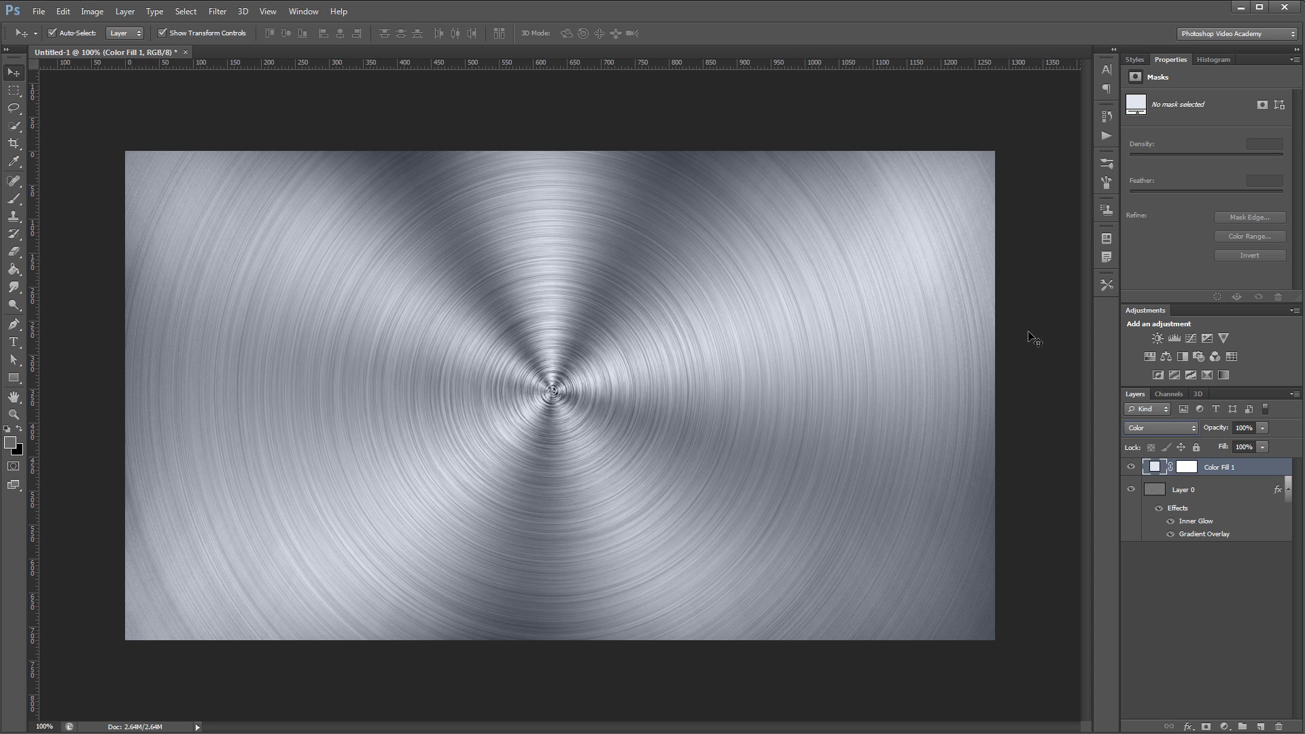
Add a Curves adjustment with an S-curve mapping 64→37 and 200→226.
left_click(1192, 340)
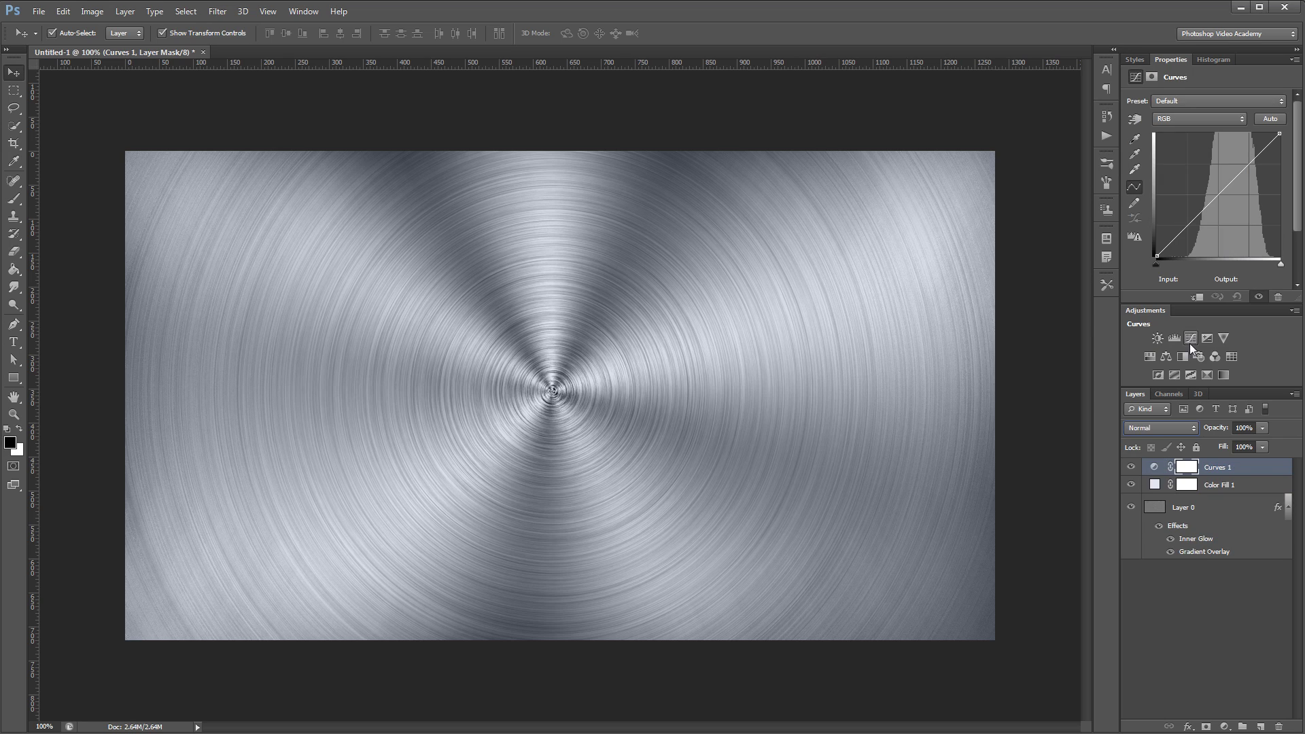
left_click_drag(1188, 227, 1188, 238)
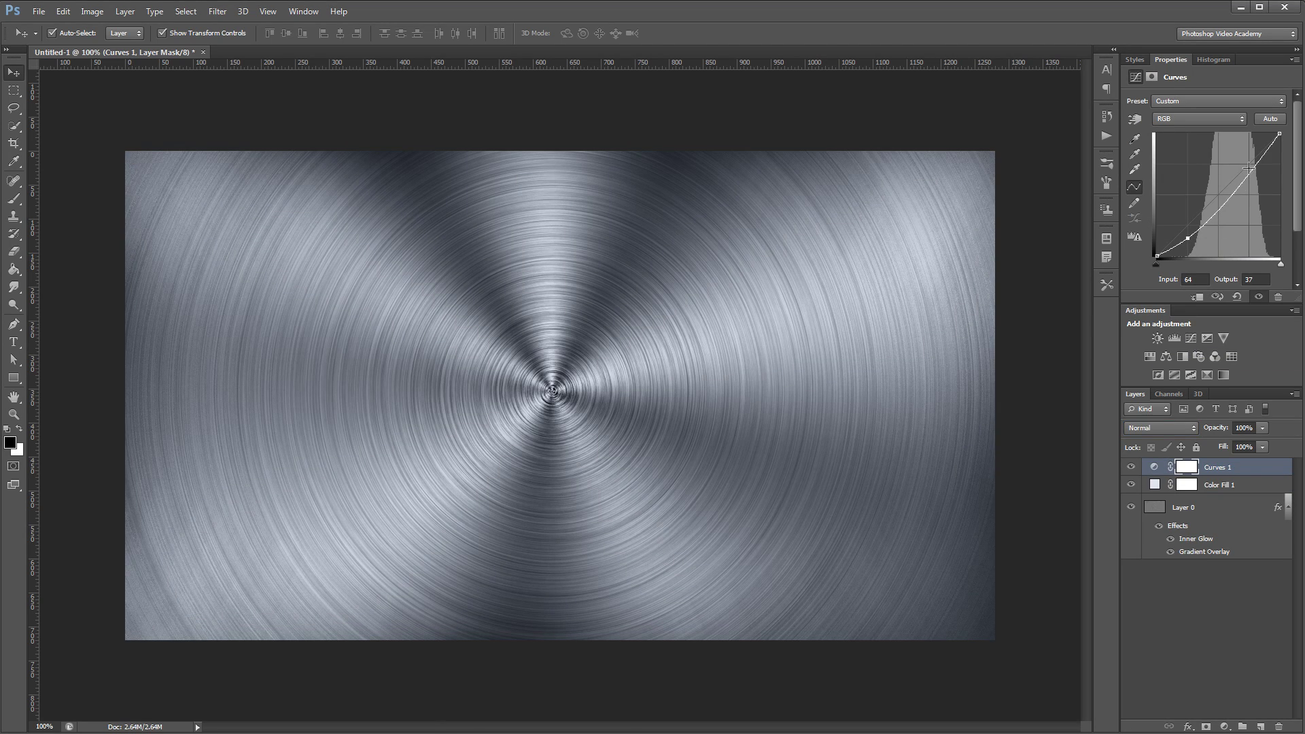
left_click_drag(1250, 167, 1253, 145)
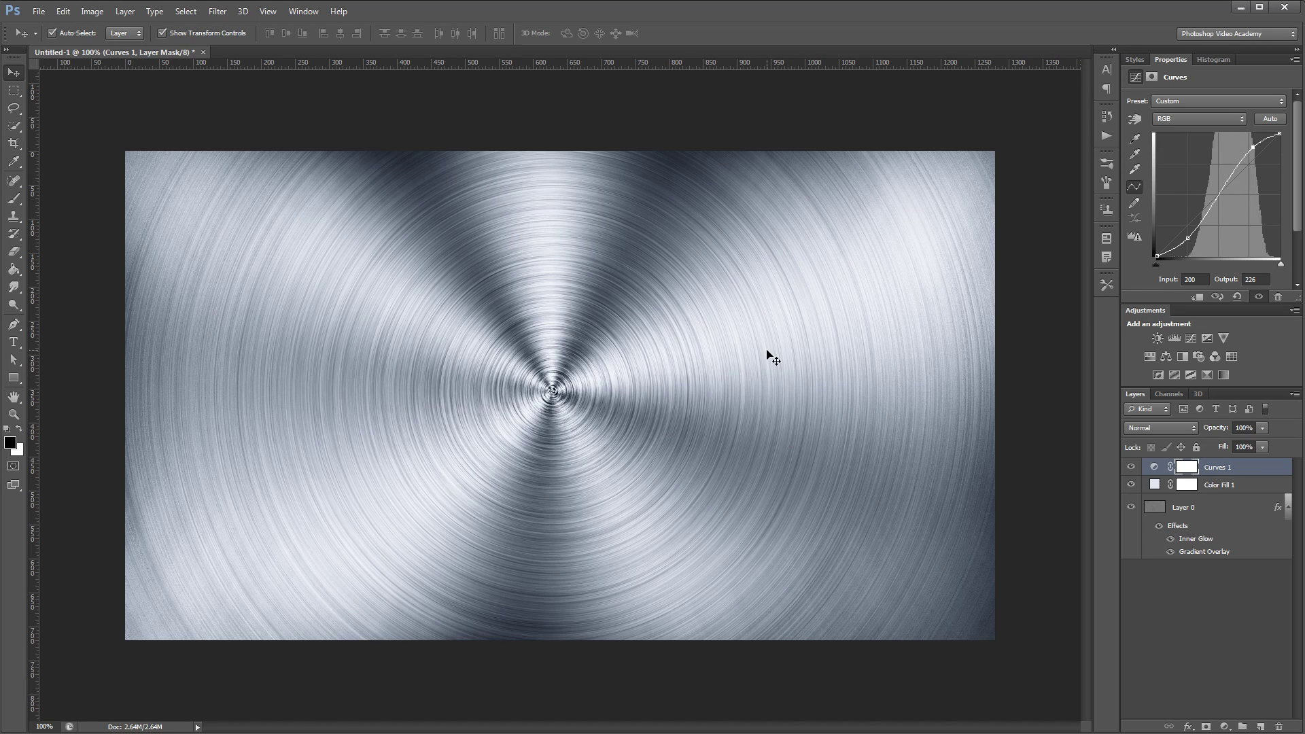
Add a Levels 1 layer with input levels 18, 1.00 and 246, then select Layer 0.
left_click(1175, 338)
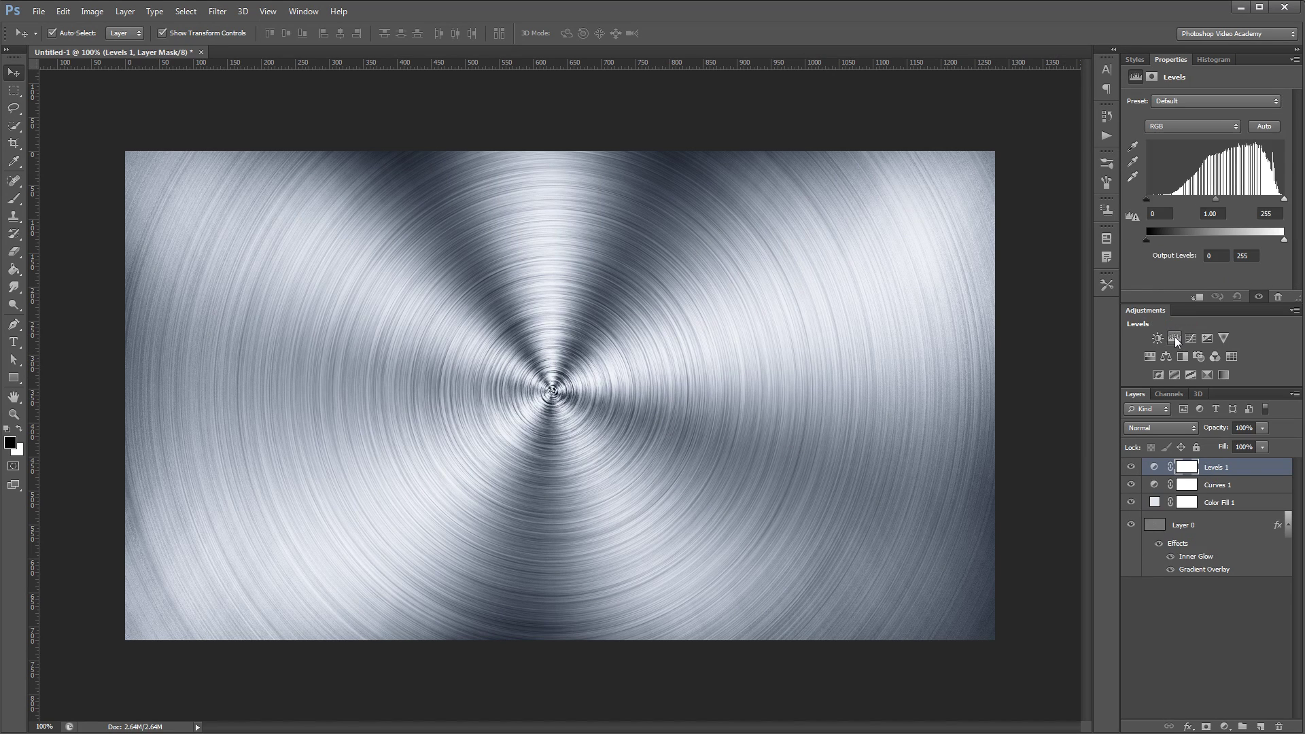
left_click_drag(1149, 198, 1157, 199)
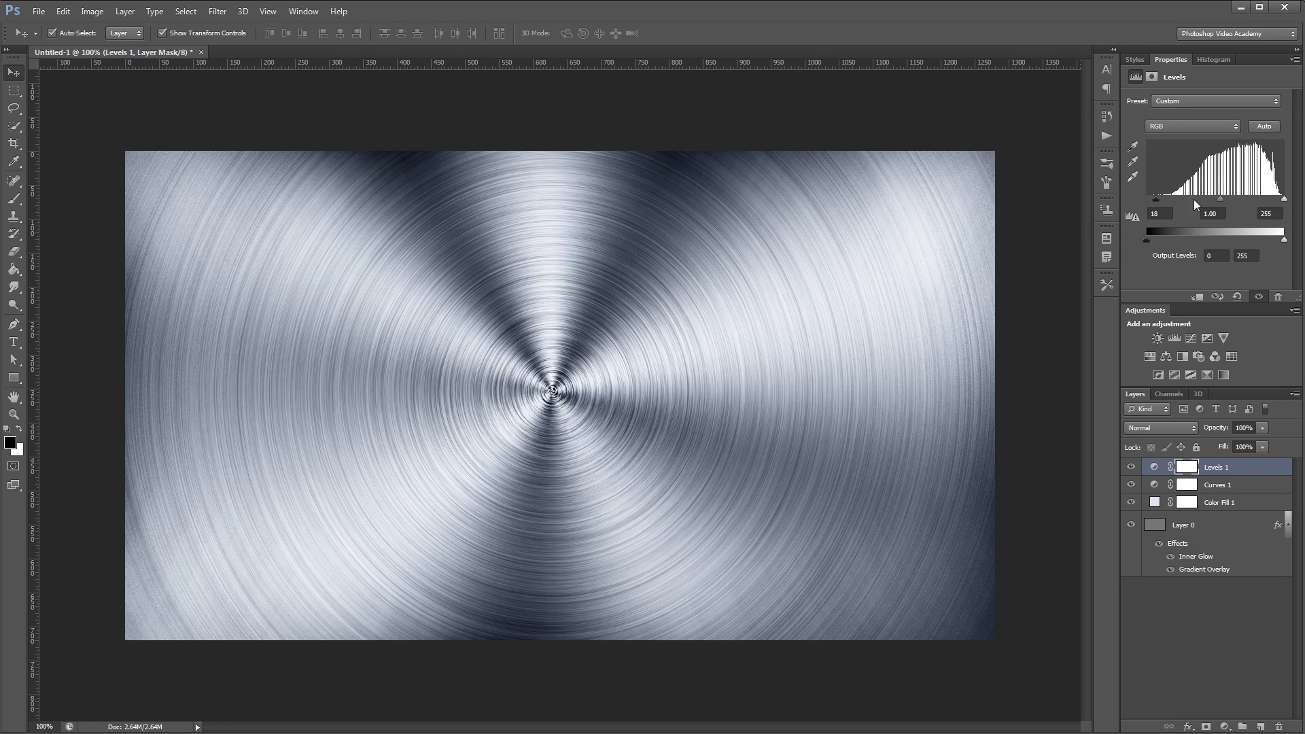
left_click_drag(1284, 200, 1281, 203)
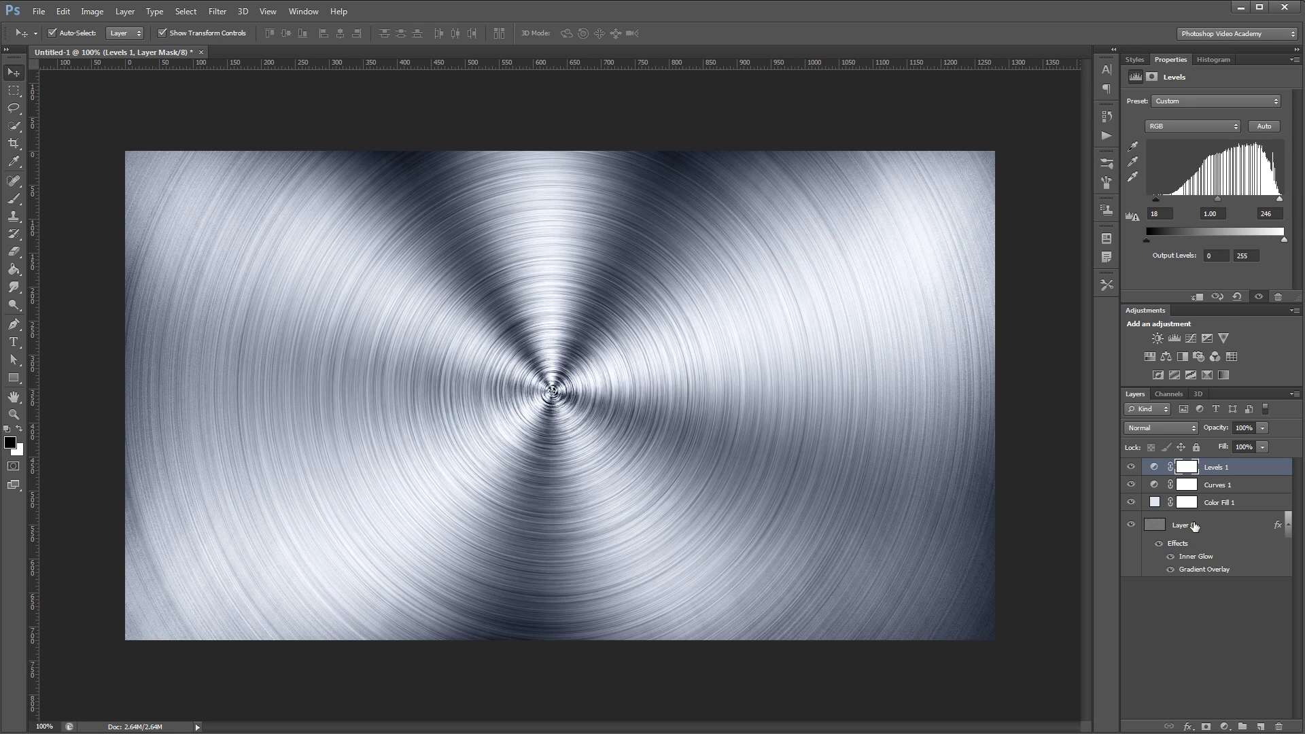
left_click(1195, 526)
Take the Brush tool with a mid-grey foreground colour.
key("b")
key("x")
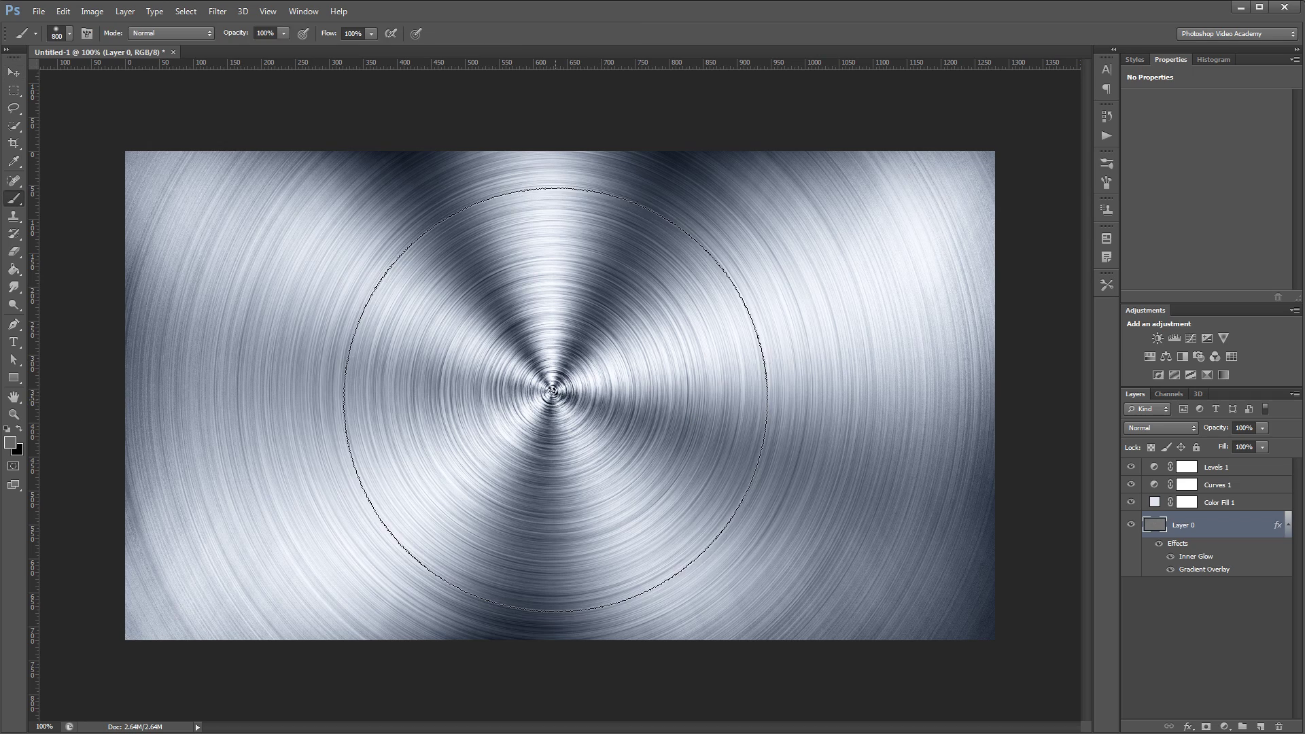
scroll(557, 384, "up", 5)
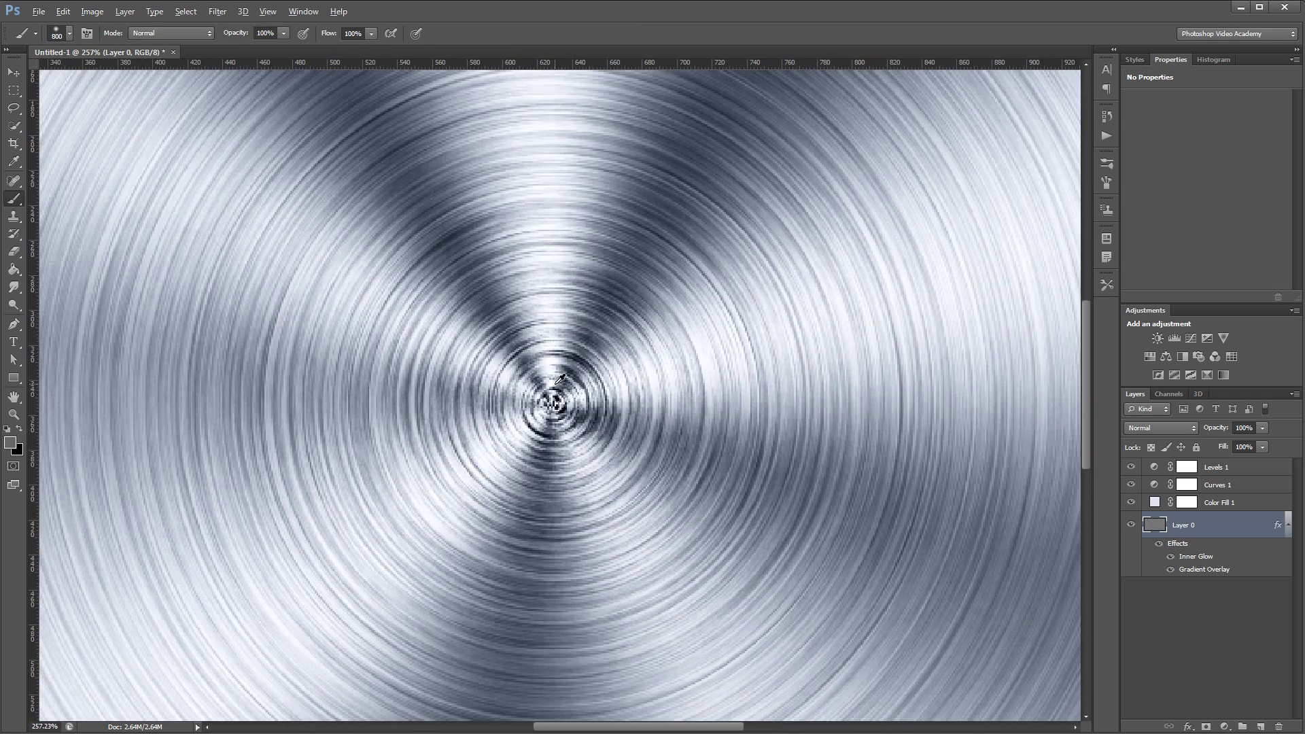
key("alt")
left_click(10, 443)
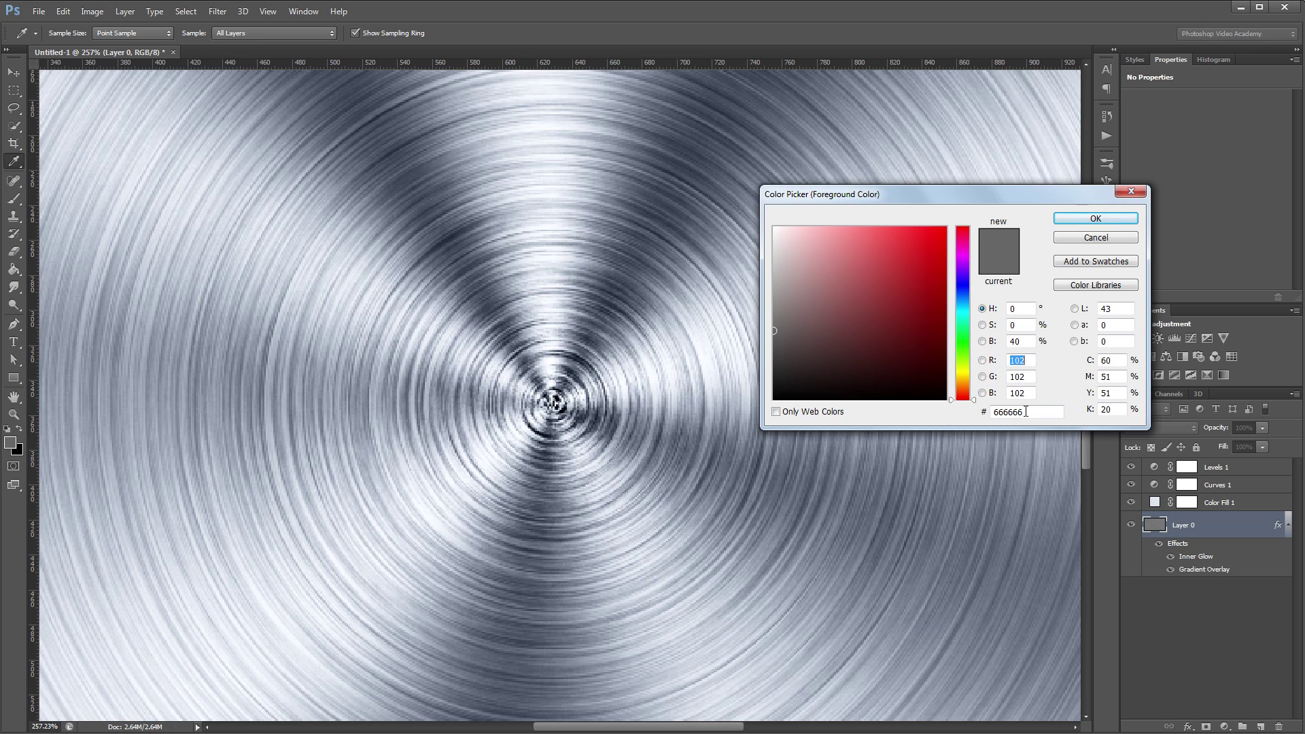
left_click(1100, 221)
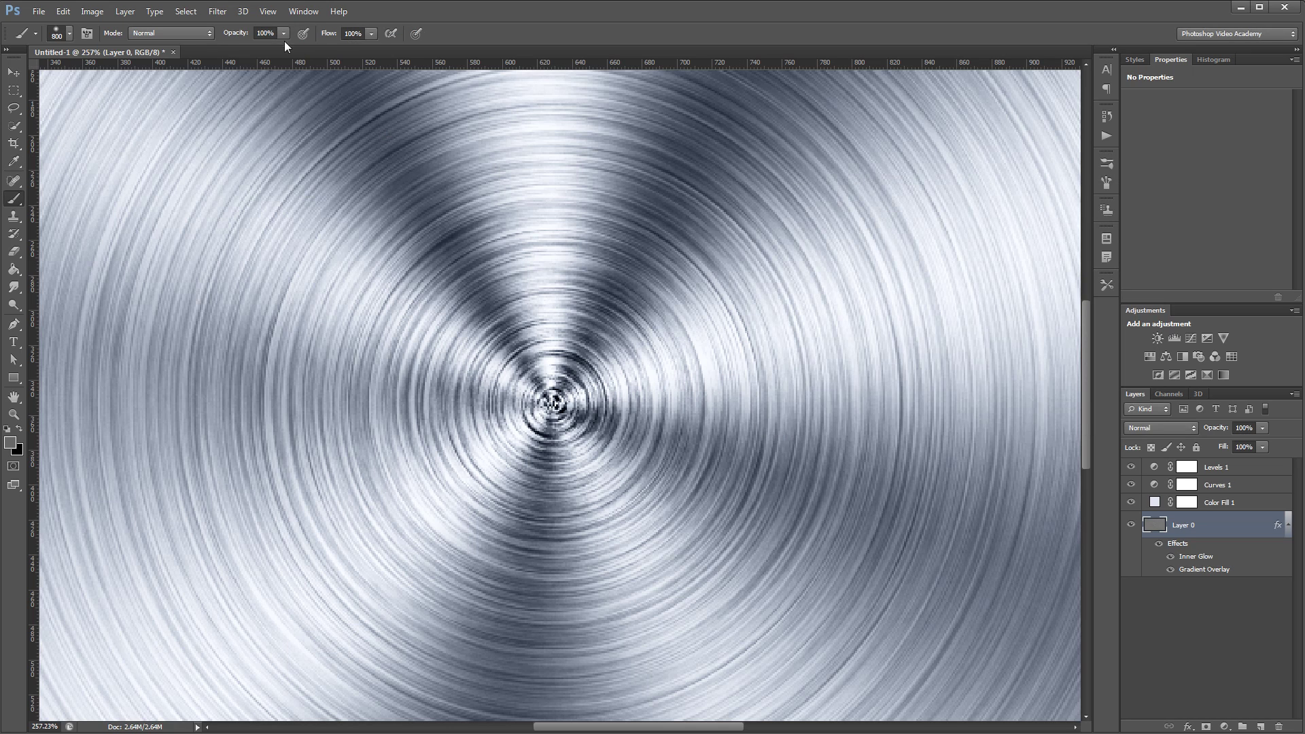
Dab the spiral centre with a small 10%-opacity brush, then return to 100% view.
left_click(269, 32)
type("10")
key("Return")
key("bracketleft")
key("bracketleft")
key("bracketleft")
key("bracketleft")
key("bracketleft")
key("bracketleft")
key("bracketleft")
key("bracketleft")
key("bracketleft")
key("bracketleft")
key("bracketleft")
key("bracketleft")
key("bracketleft")
key("bracketleft")
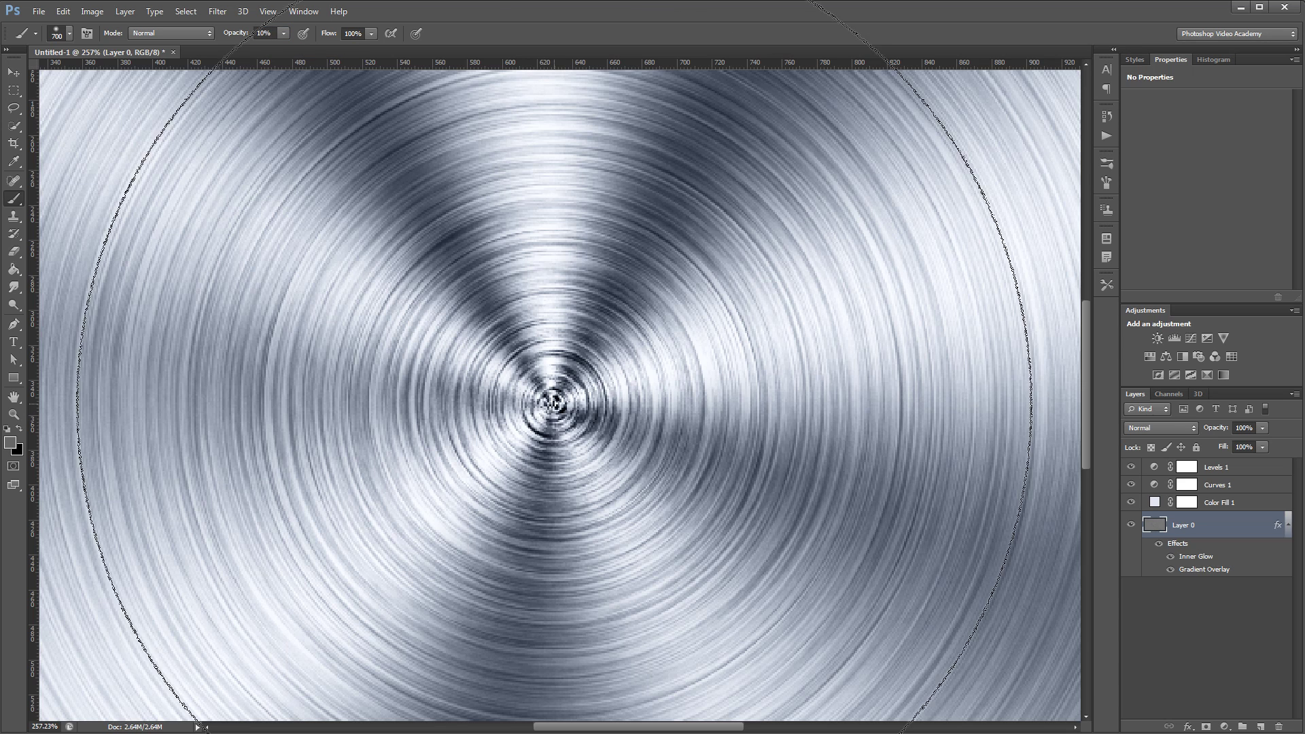
key("bracketright")
key("bracketright")
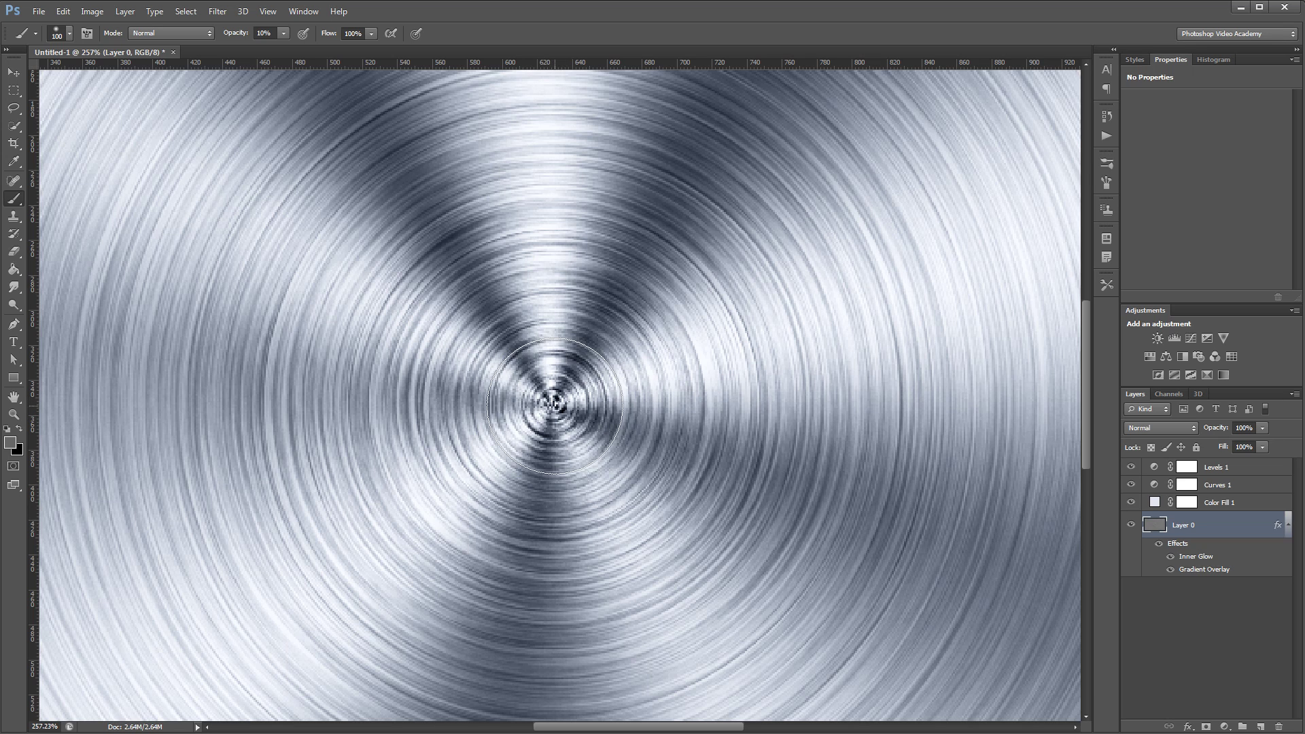
key("bracketleft")
key("bracketleft")
key("bracketleft")
key("bracketleft")
key("bracketleft")
key("bracketleft")
key("bracketleft")
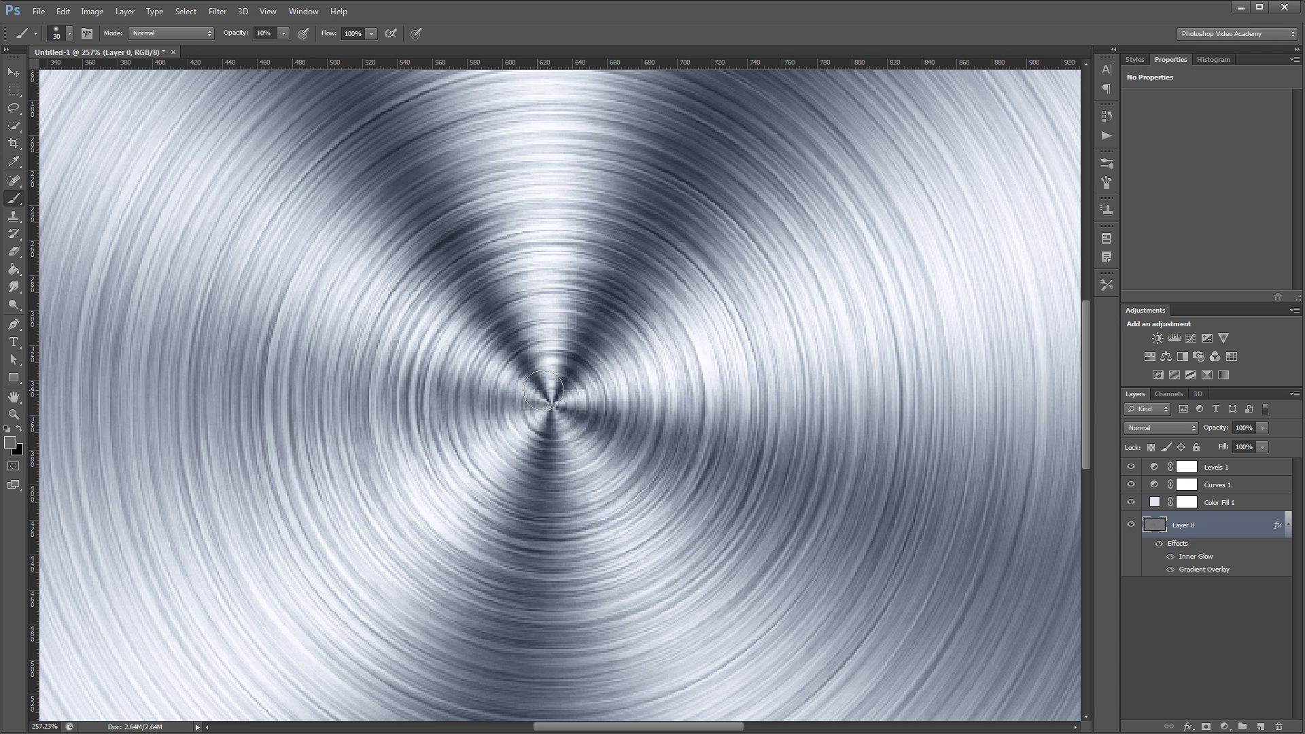
left_click(562, 401)
key("ctrl+1")
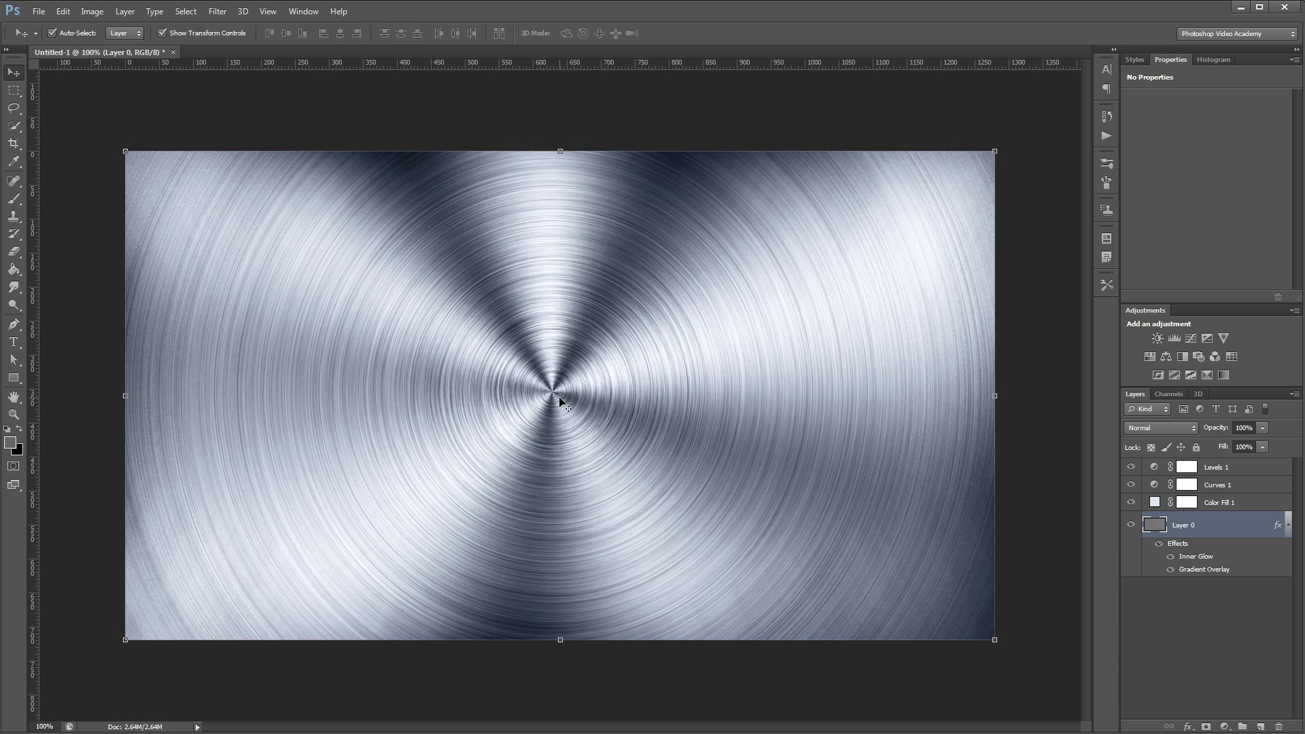
Add Curves 2 at the top of the stack, pulling the curve from 154 to 101.
left_click(1191, 339)
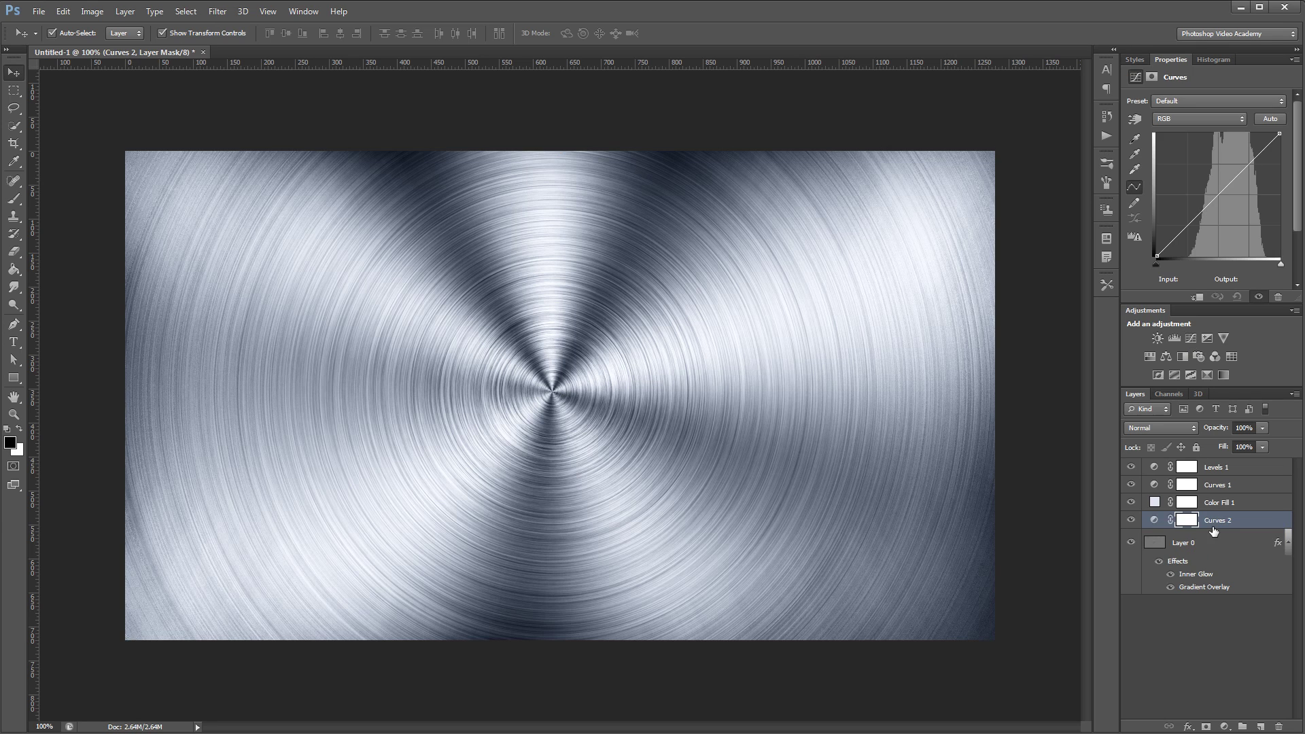
left_click_drag(1214, 531, 1227, 470)
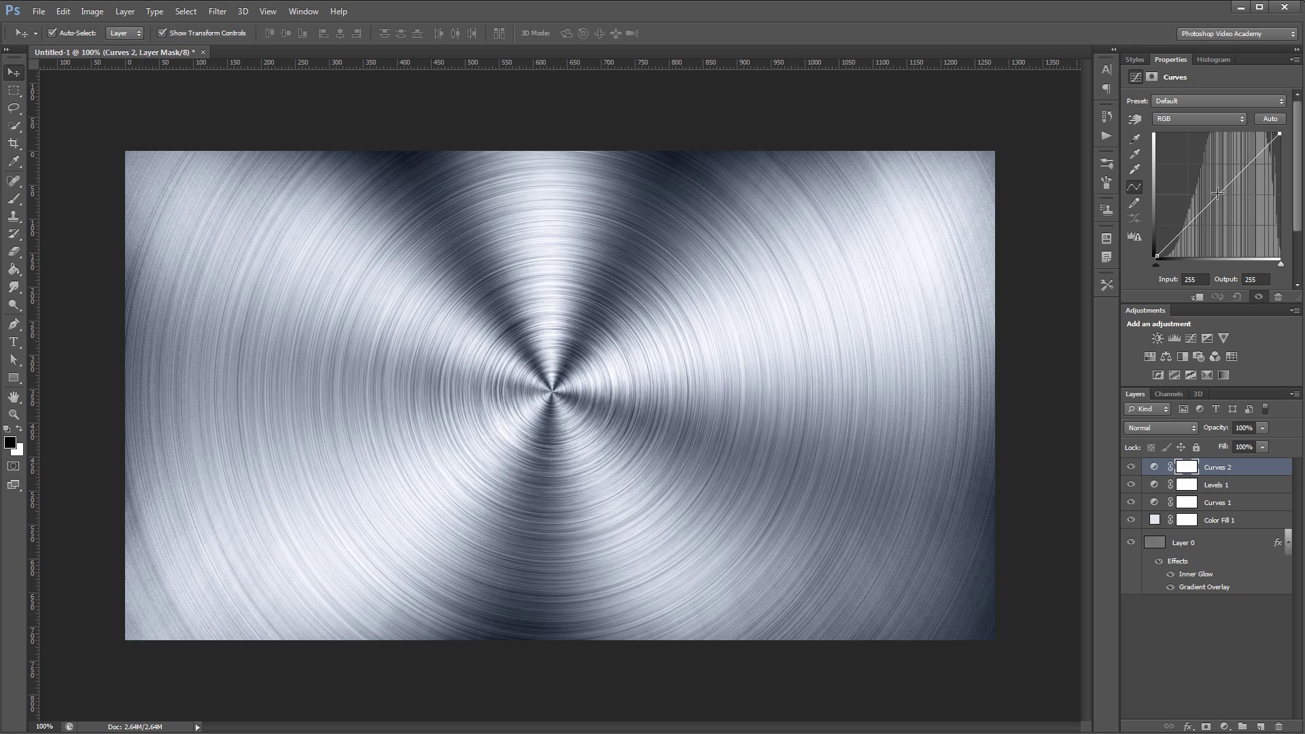
left_click_drag(1224, 188, 1232, 207)
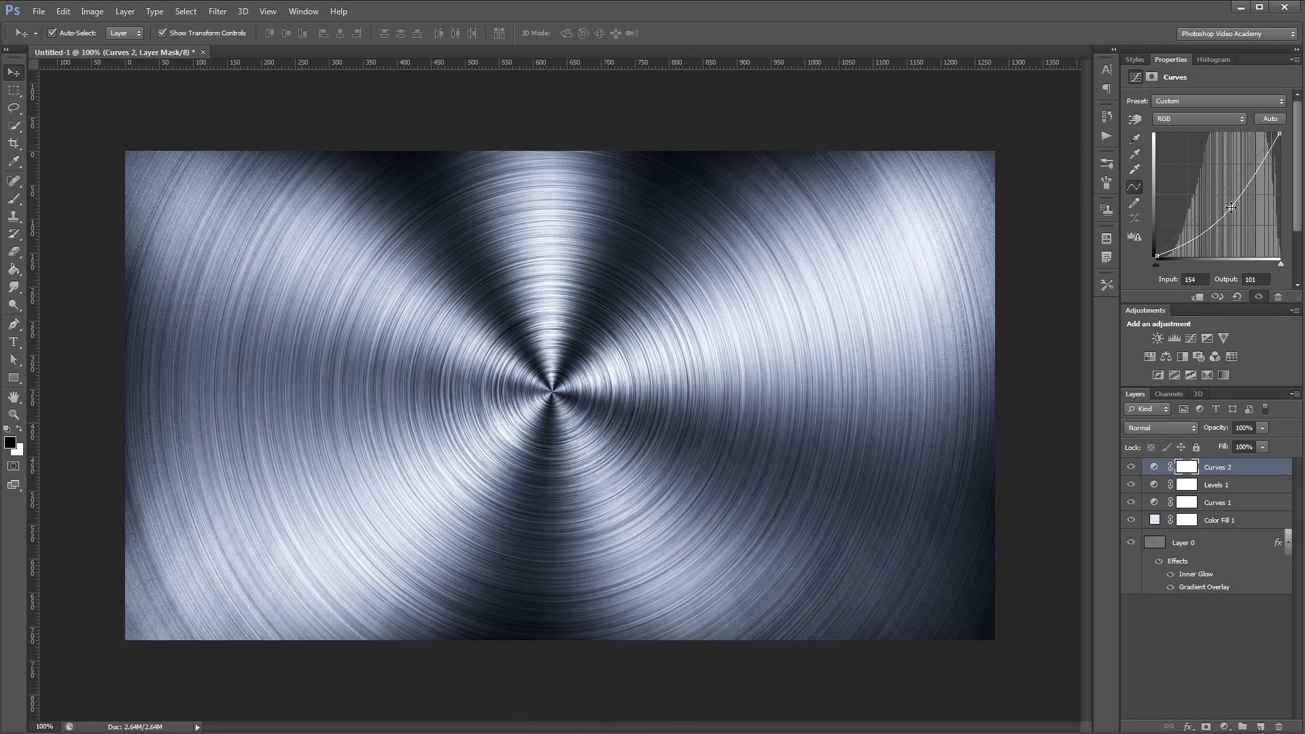
Paint the image centre on the Curves 2 mask with a 600 px, 100% opacity black brush.
left_click(1191, 468)
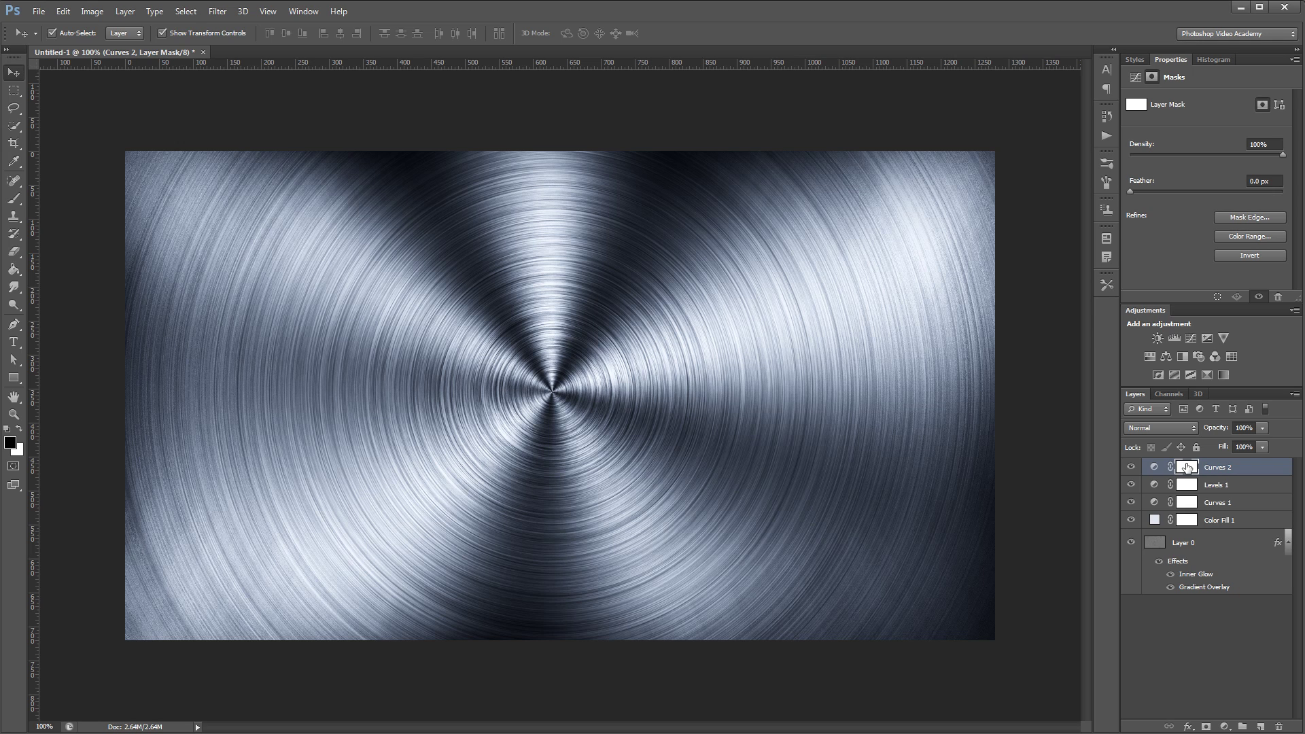
key("b")
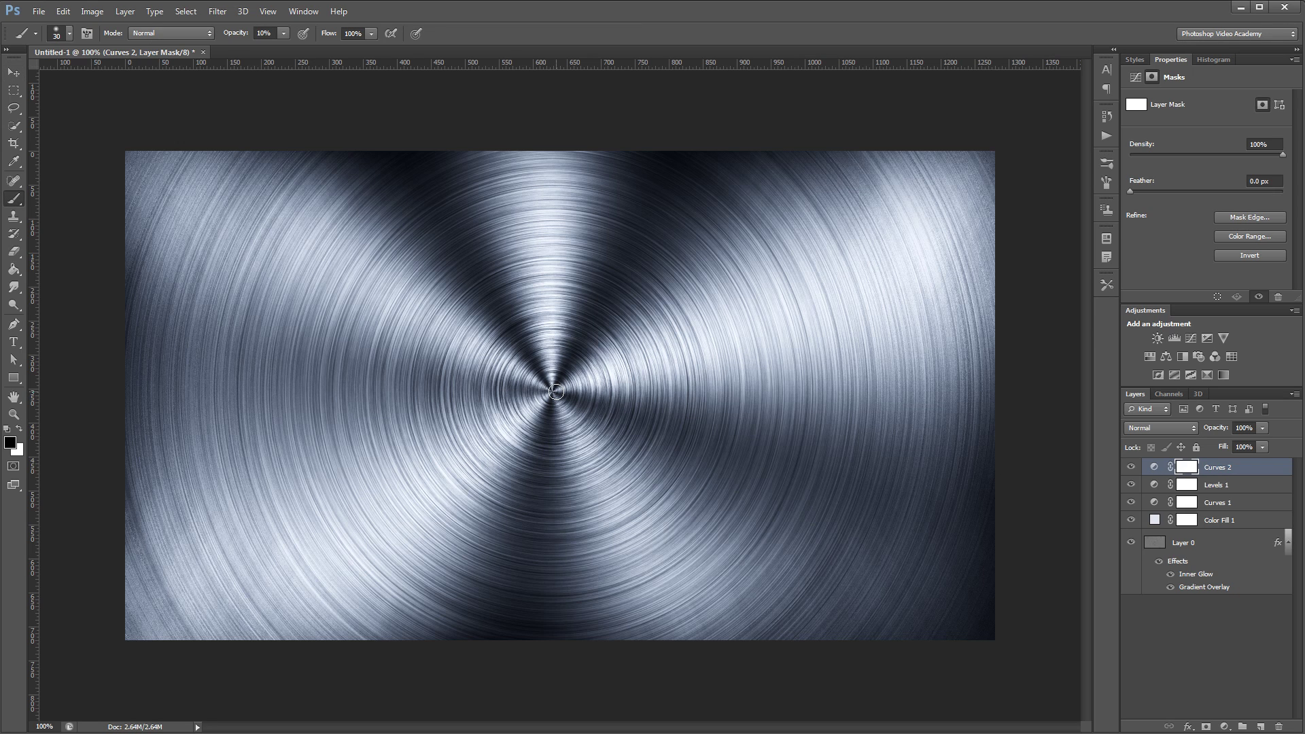
key("bracketright")
key("bracketright")
key("bracketright")
key("bracketright")
key("bracketright")
key("bracketright")
left_click(264, 32)
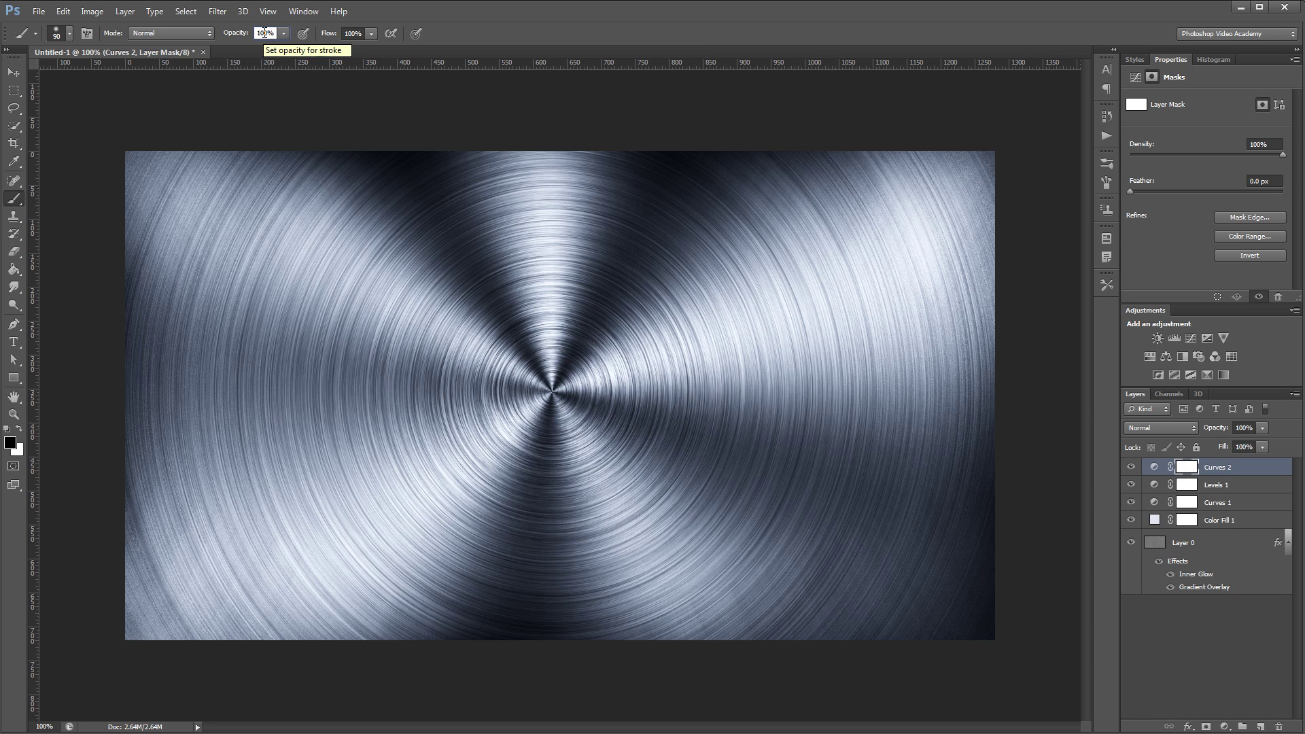
key("Return")
key("bracketright")
key("bracketright")
key("bracketright")
key("bracketright")
key("bracketright")
key("bracketright")
key("bracketright")
key("bracketright")
key("bracketright")
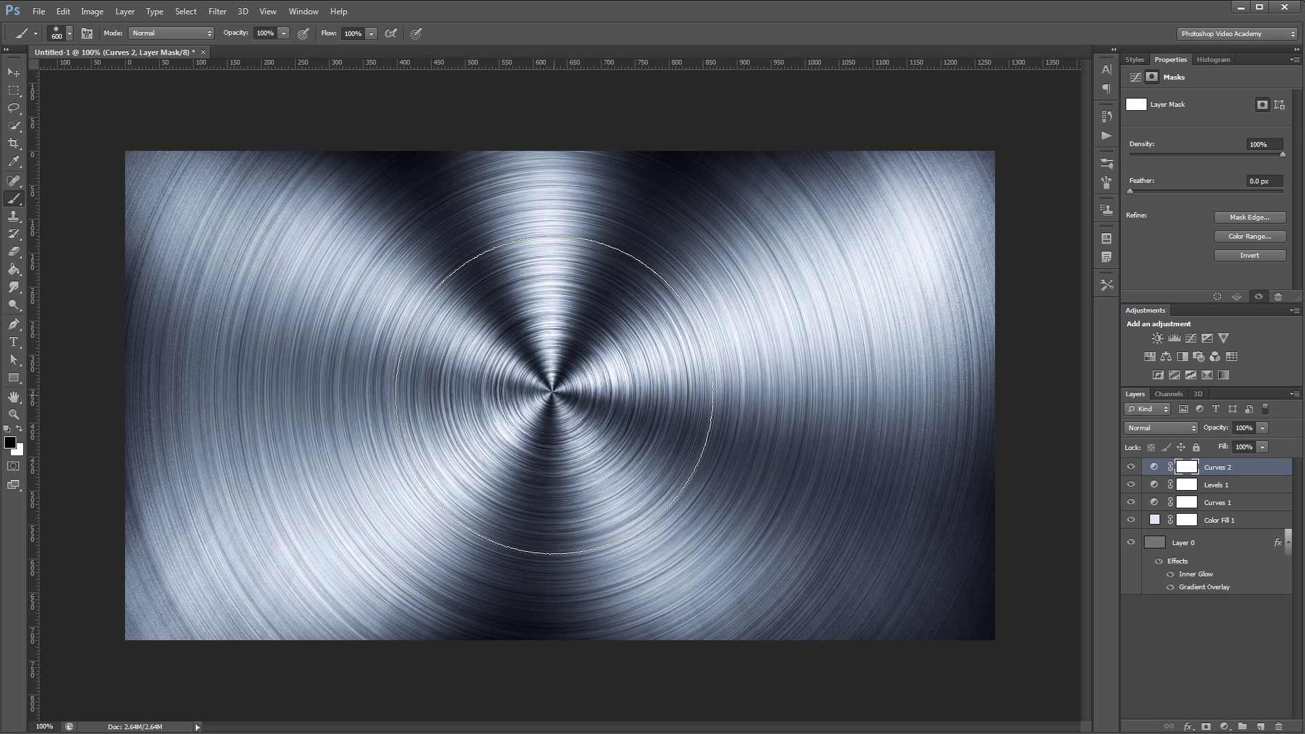
left_click(554, 395)
key("bracketright")
left_click(554, 395)
mouse_move(573, 400)
left_mouse_down()
mouse_move(734, 422)
mouse_move(544, 490)
mouse_move(575, 391)
mouse_move(769, 435)
mouse_move(701, 480)
left_mouse_up()
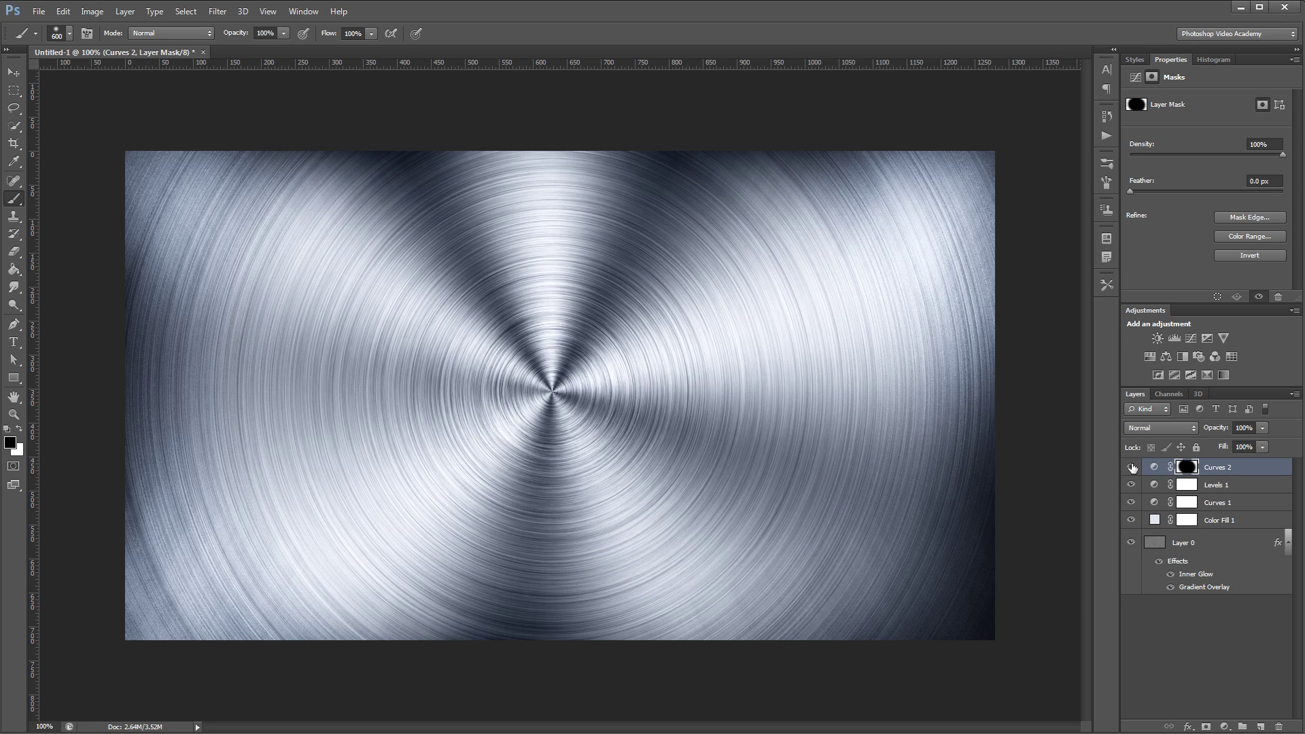
Toggle Curves 2 on and off to compare the vignette, then return to the Move tool.
left_click(1132, 467)
left_click(1132, 467)
left_click(1132, 467)
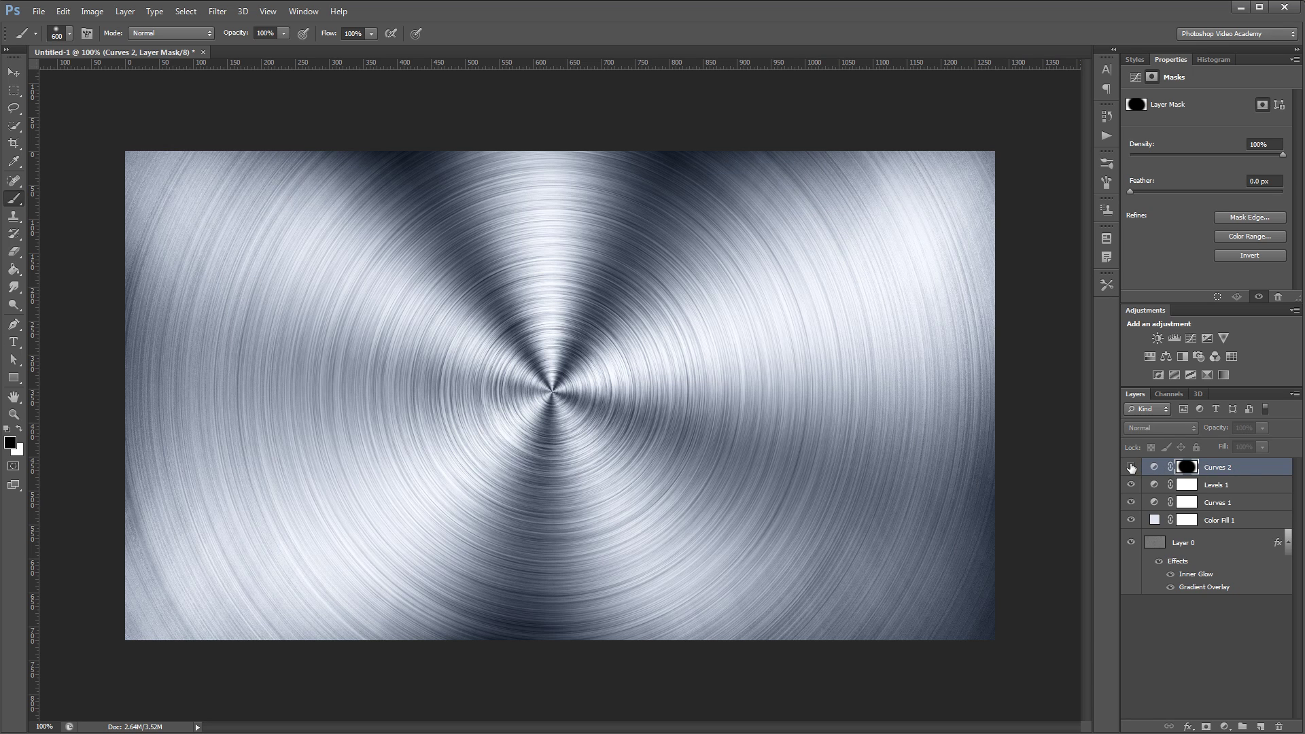
left_click(1132, 467)
key("v")
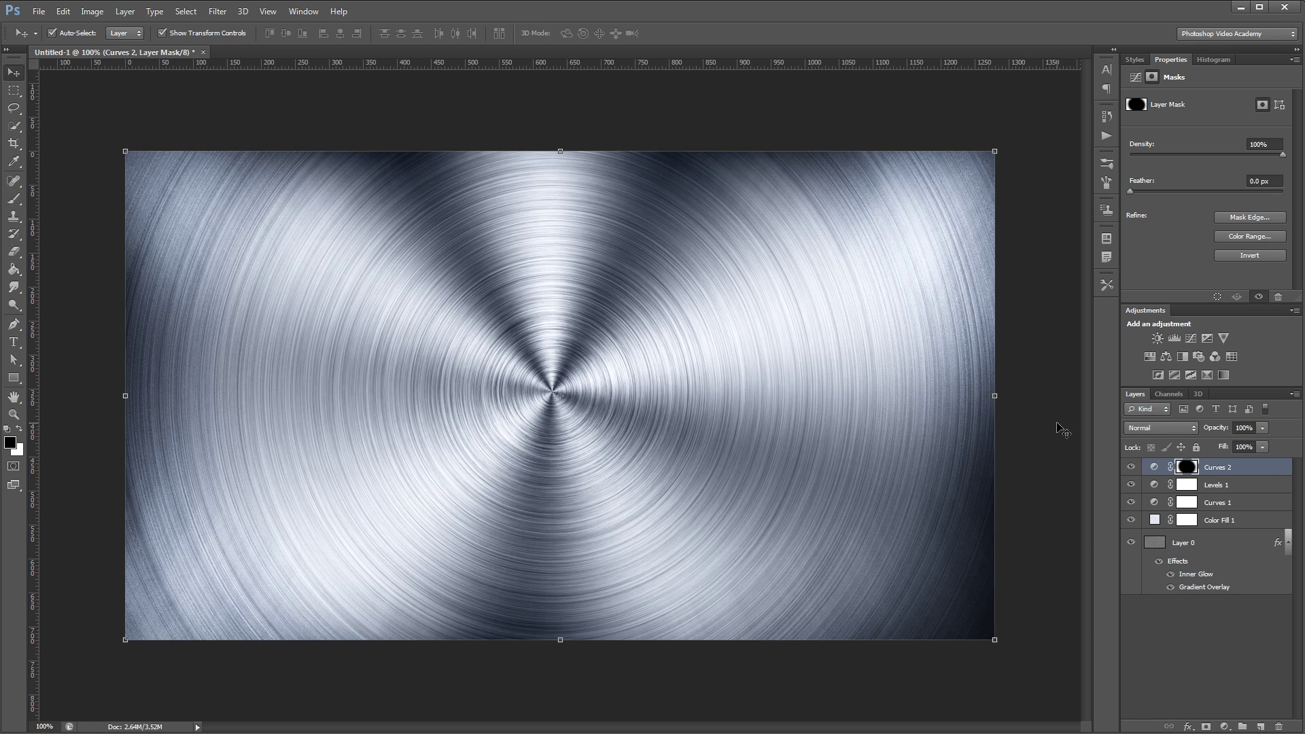
Change the Color Fill 1 colour to pale green e6efe0.
double_click(1154, 520)
left_click_drag(973, 316, 975, 354)
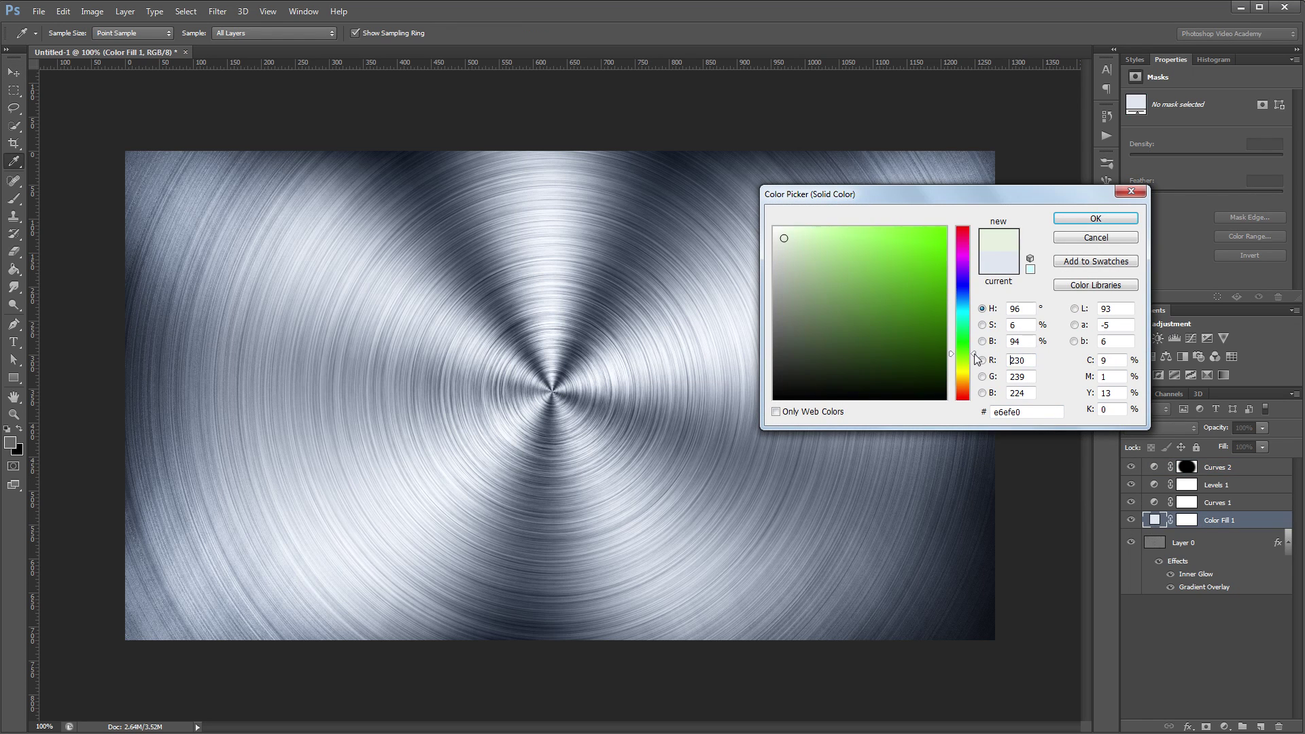
left_click(1083, 220)
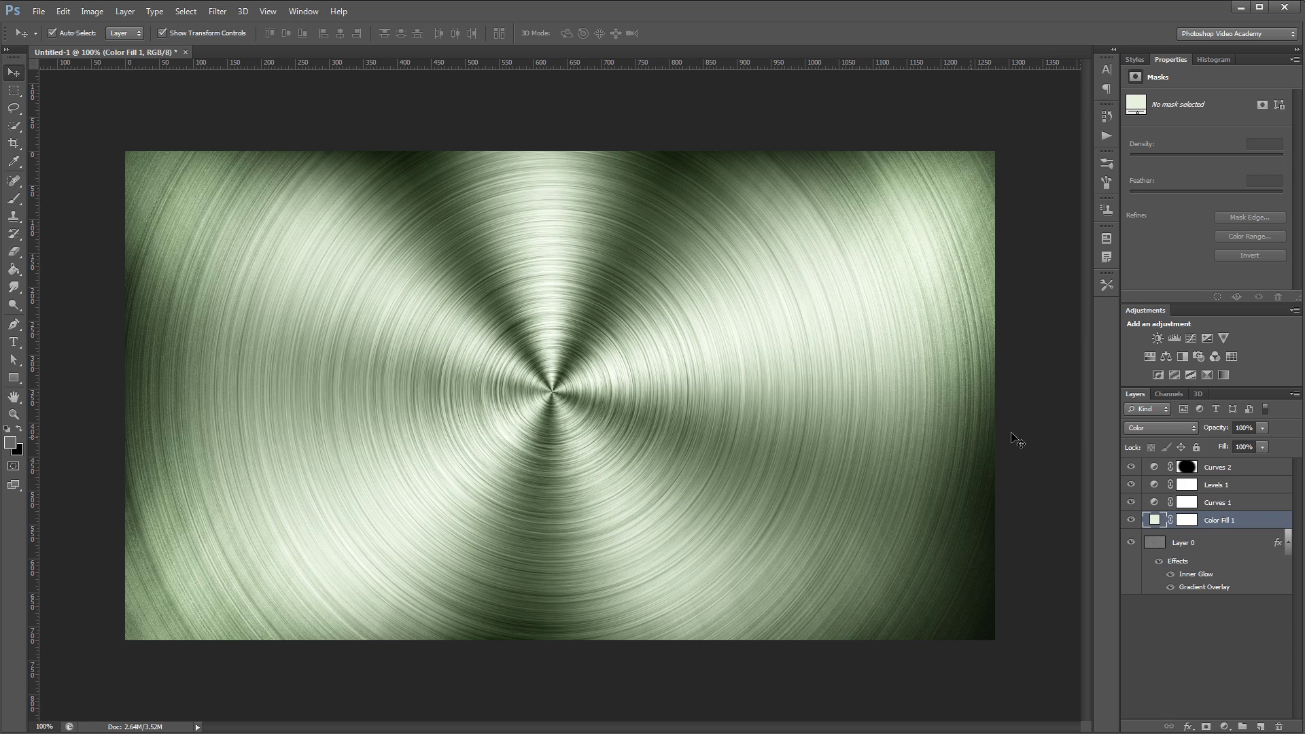
Lower the Levels 1 black input to 9.
left_click(1189, 485)
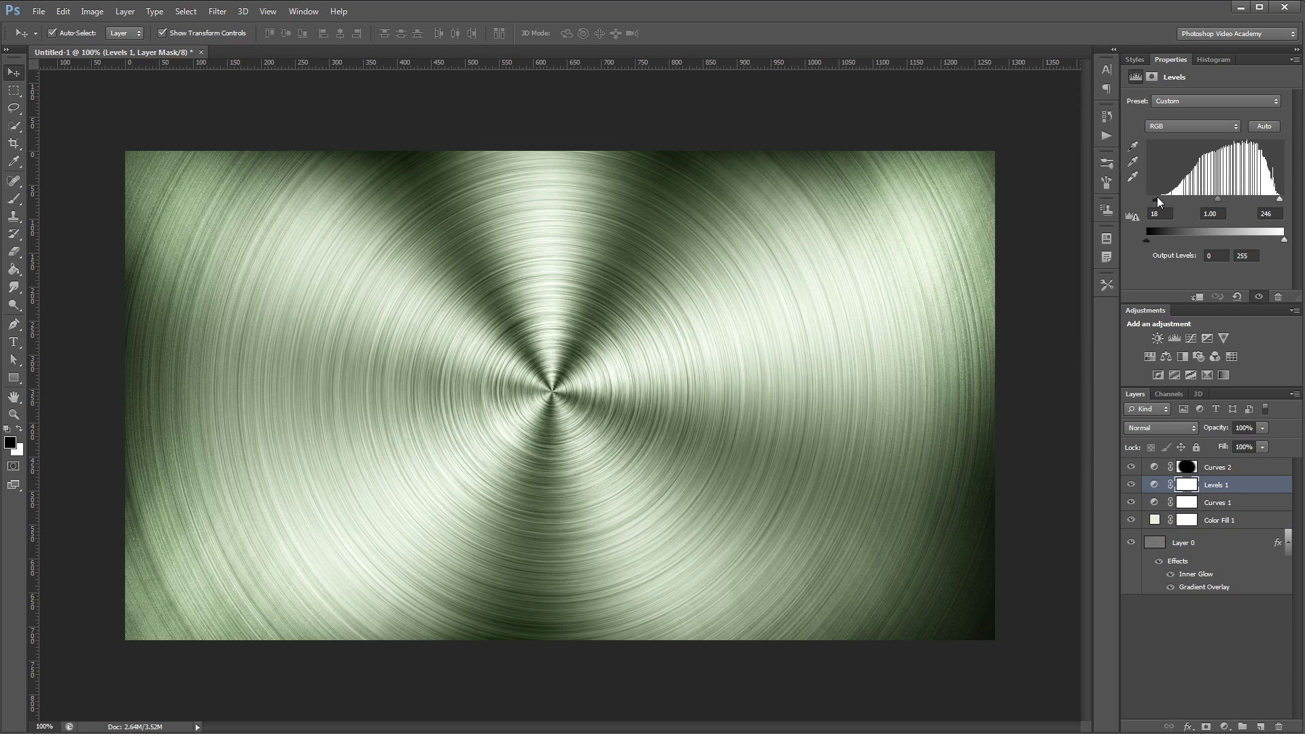
left_click_drag(1154, 202, 1152, 202)
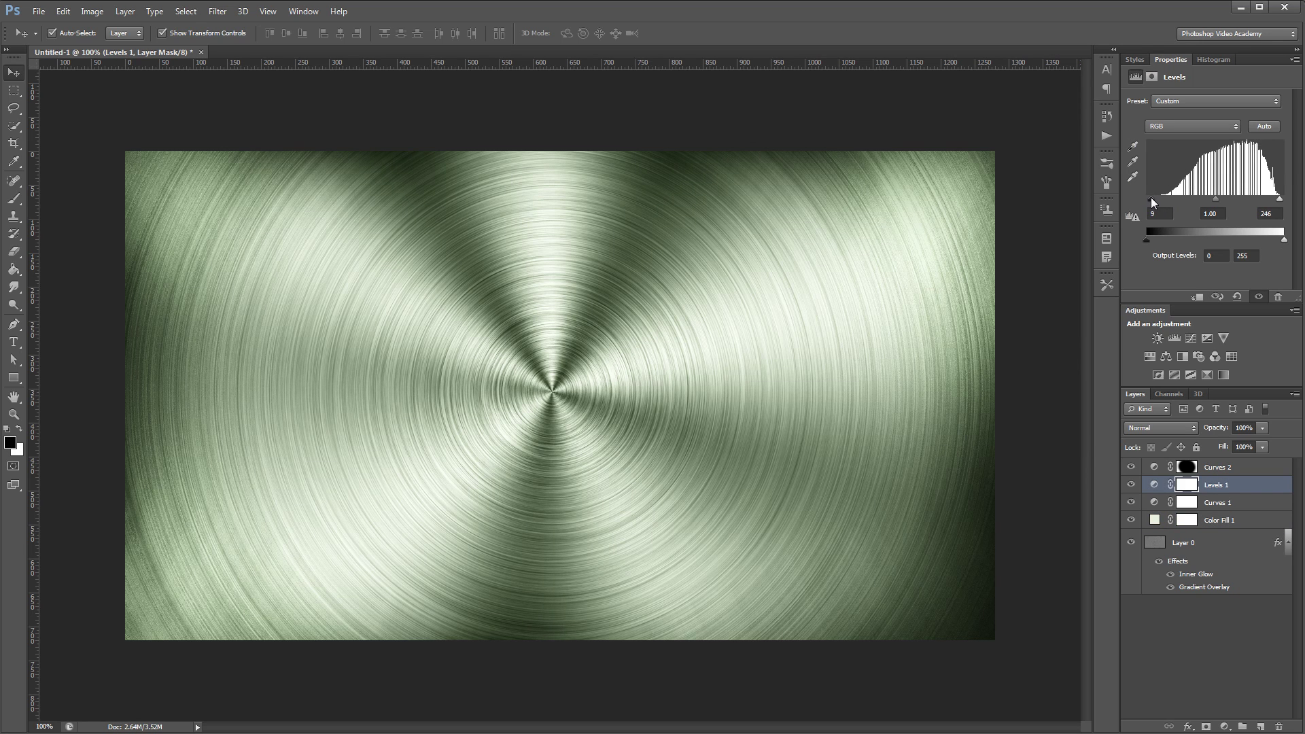
left_click(1035, 386)
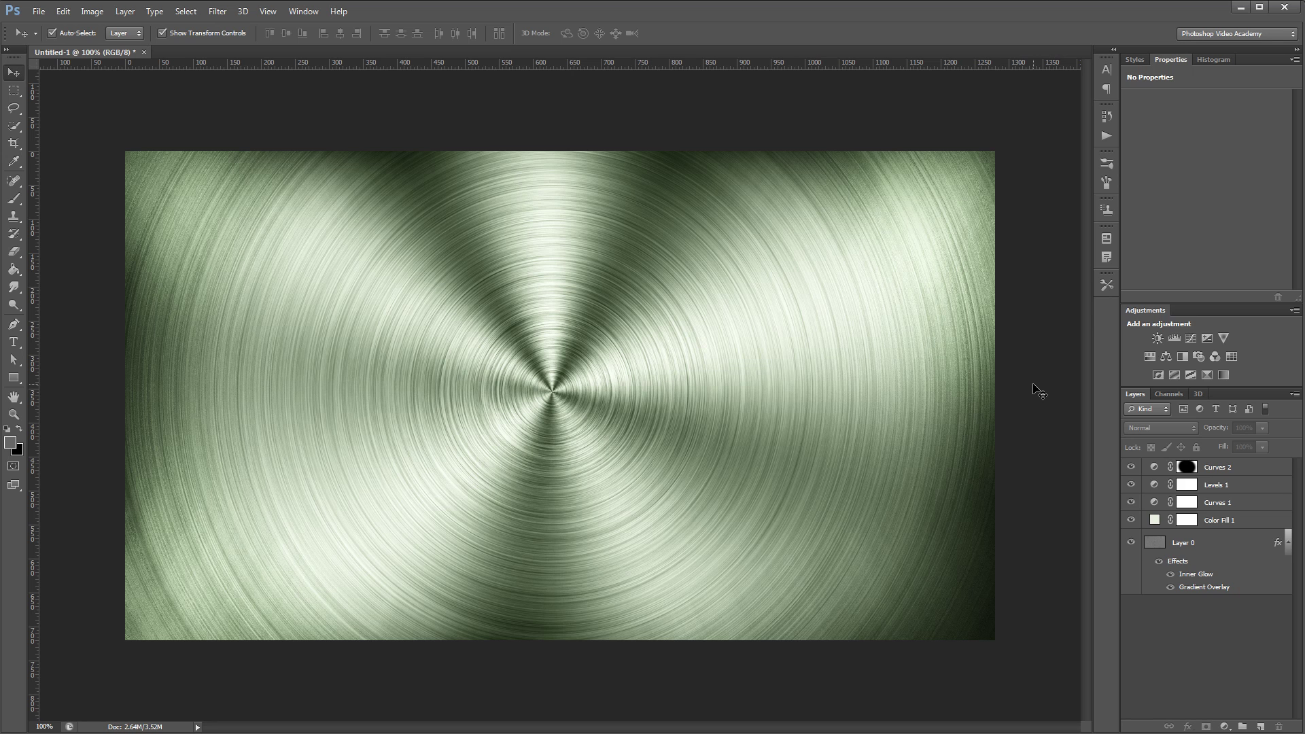